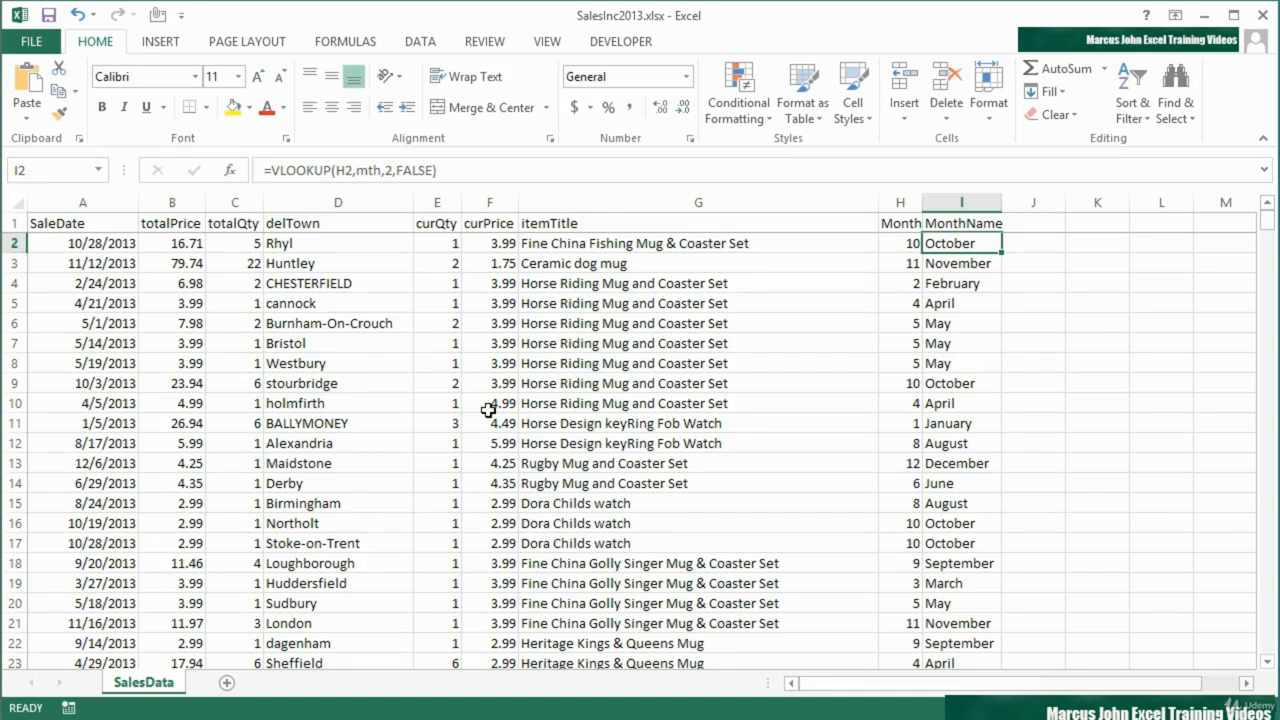
# Insert the recommended PivotTable "Sum of totalPrice by MonthName" from the SalesData records.
pyautogui.click(488, 410)
pyautogui.click(160, 45)
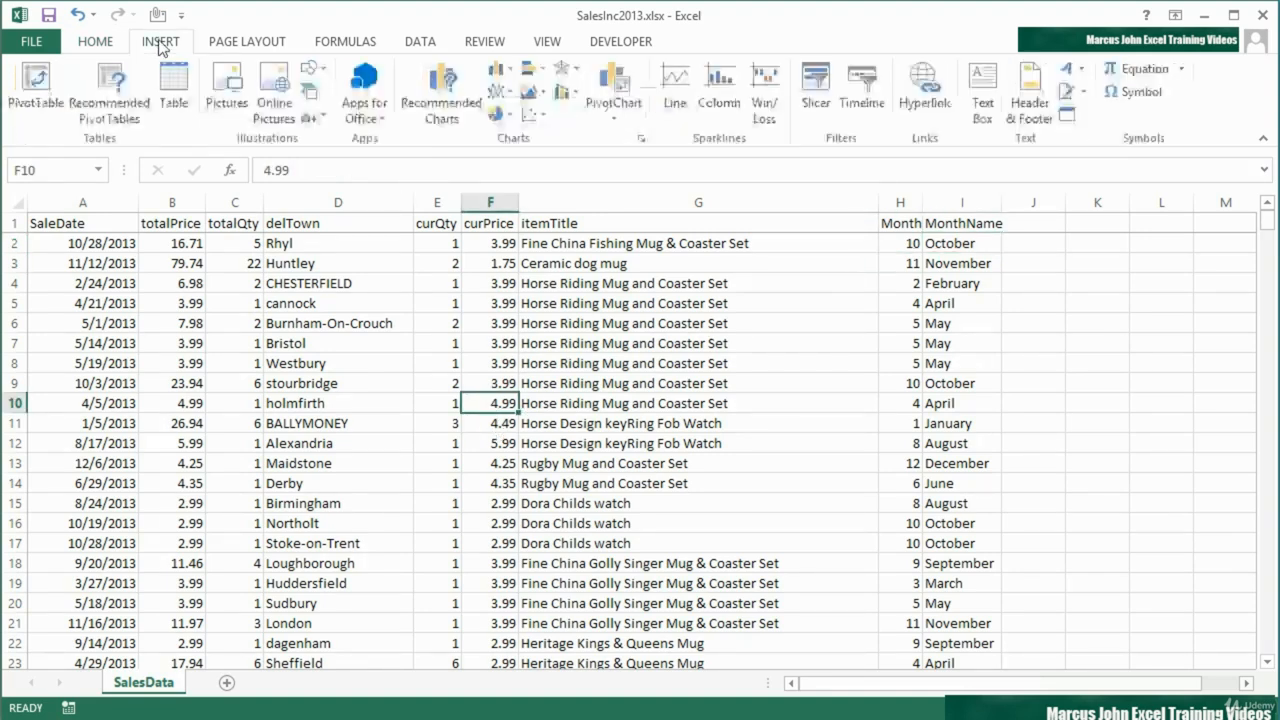
pyautogui.click(112, 100)
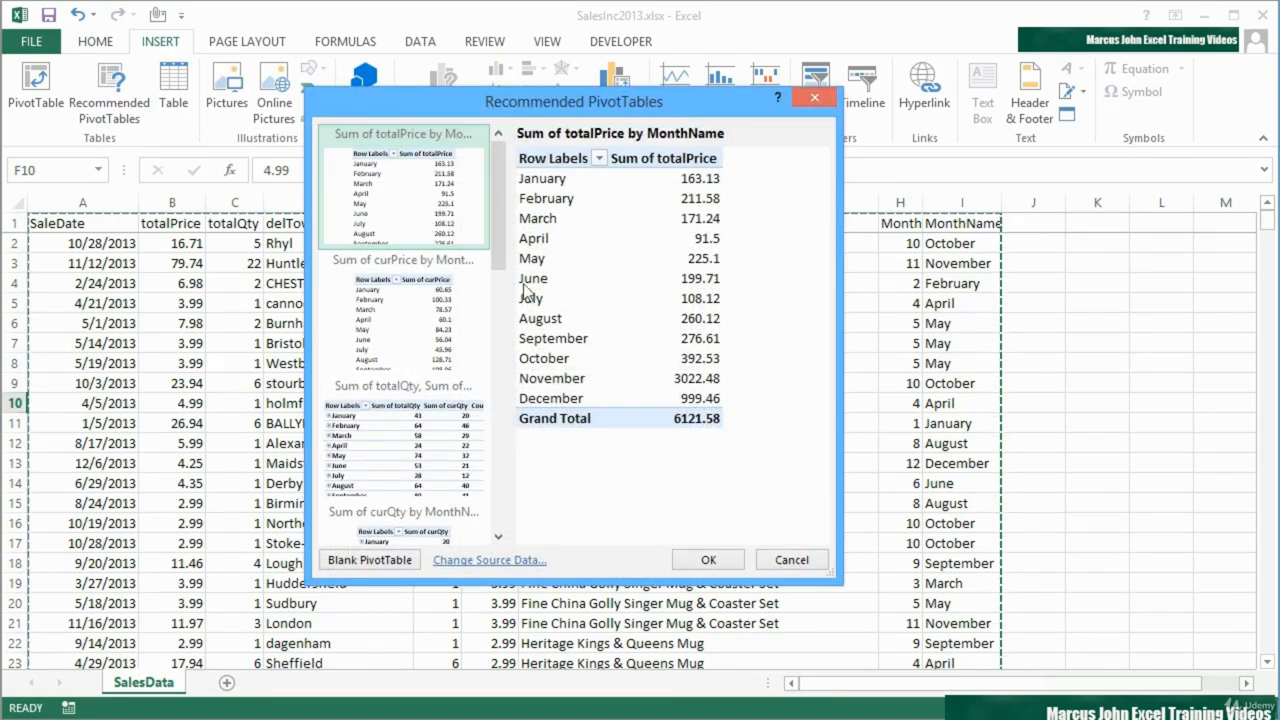
pyautogui.click(714, 559)
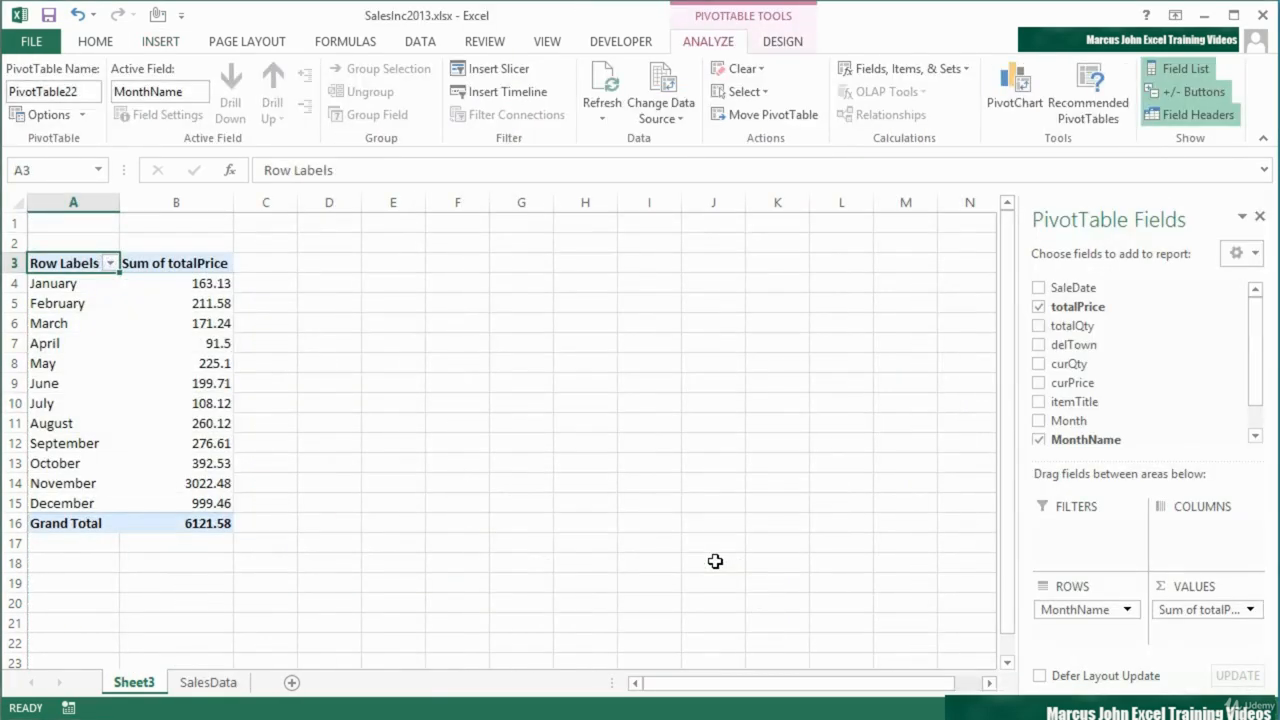
# Rearrange the PivotTable so MonthName is in the columns and itemTitle is in the rows.
pyautogui.moveTo(1078, 609); pyautogui.dragTo(1214, 528)
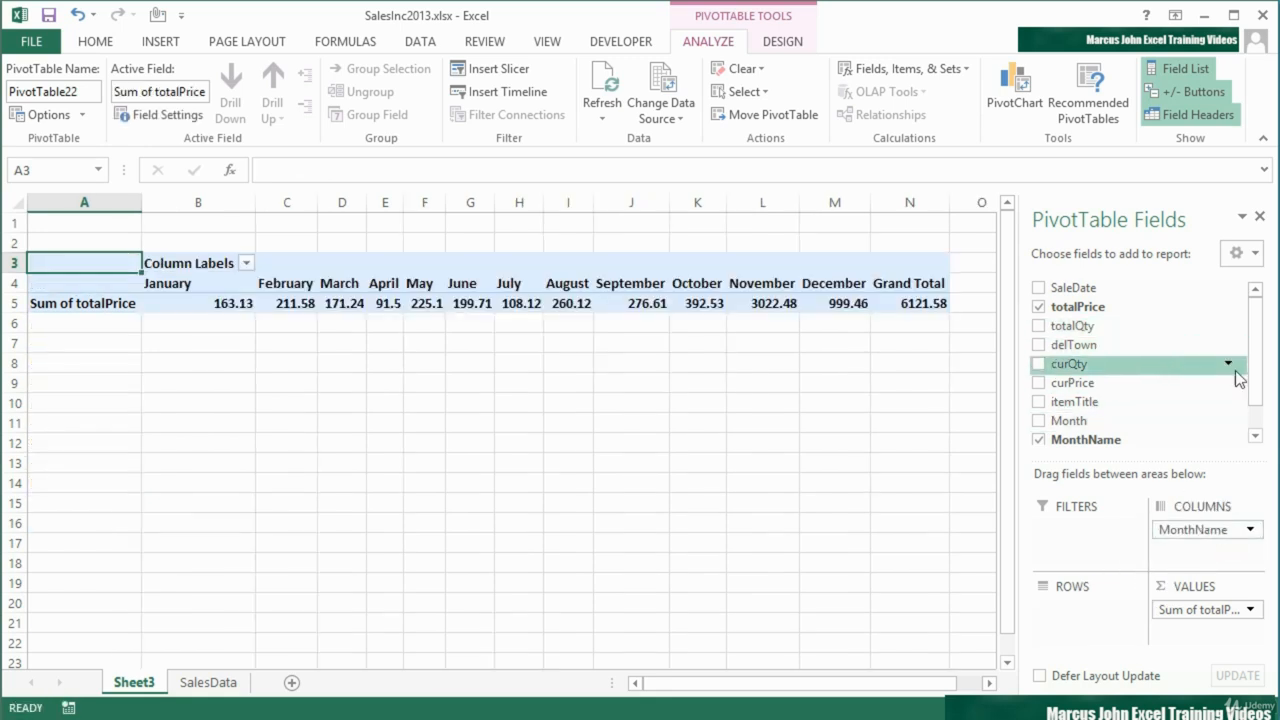
pyautogui.moveTo(1254, 391); pyautogui.dragTo(1254, 404)
pyautogui.moveTo(1110, 385); pyautogui.dragTo(1088, 612)
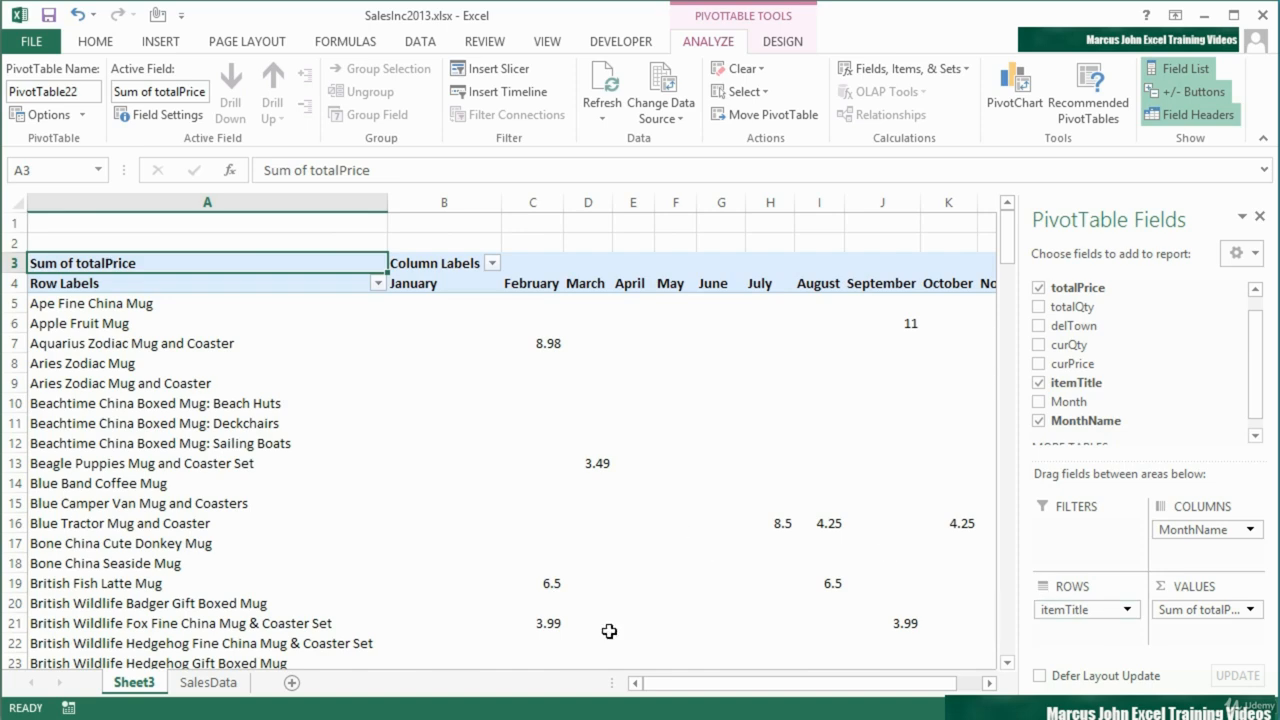
# Drill down into the March totalPrice value for Equestrian Fine China Mug with Horse Theme print to extract its source records.
pyautogui.moveTo(688, 689)
pyautogui.mouseDown()
pyautogui.moveTo(760, 689)
pyautogui.moveTo(686, 689)
pyautogui.mouseUp()
pyautogui.scroll(-2, 579, 556)
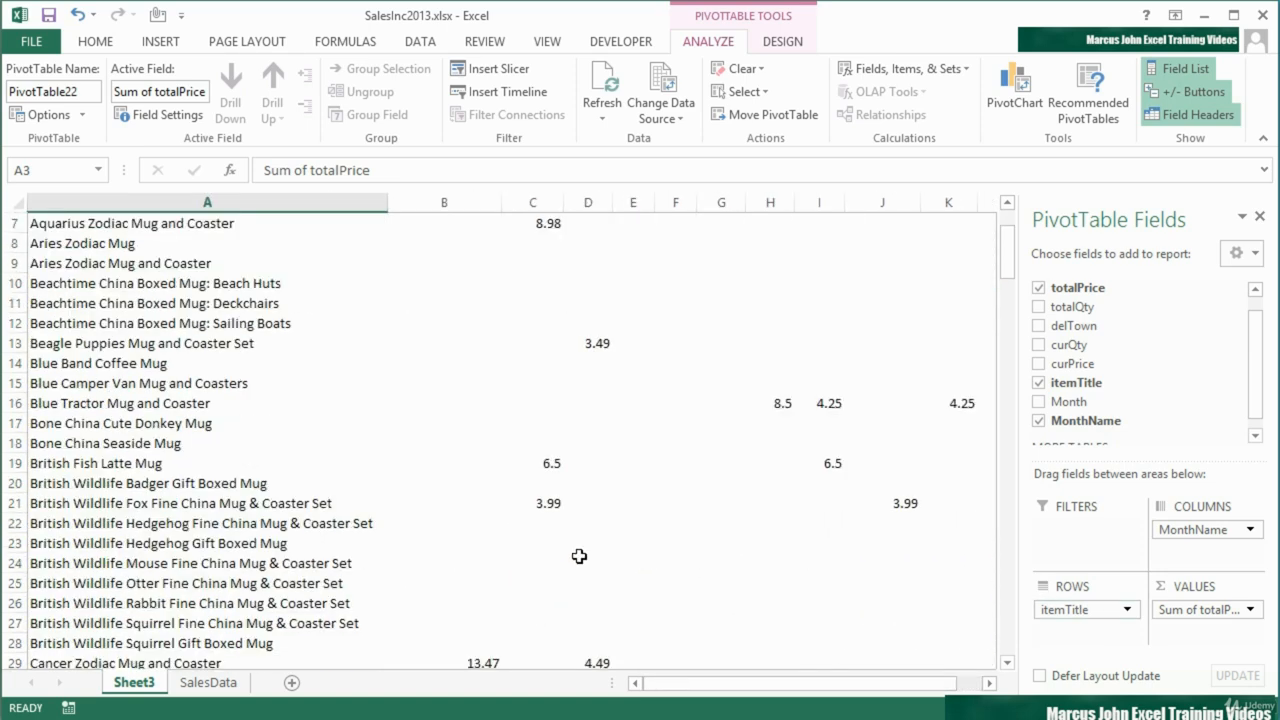
pyautogui.scroll(-6, 579, 556)
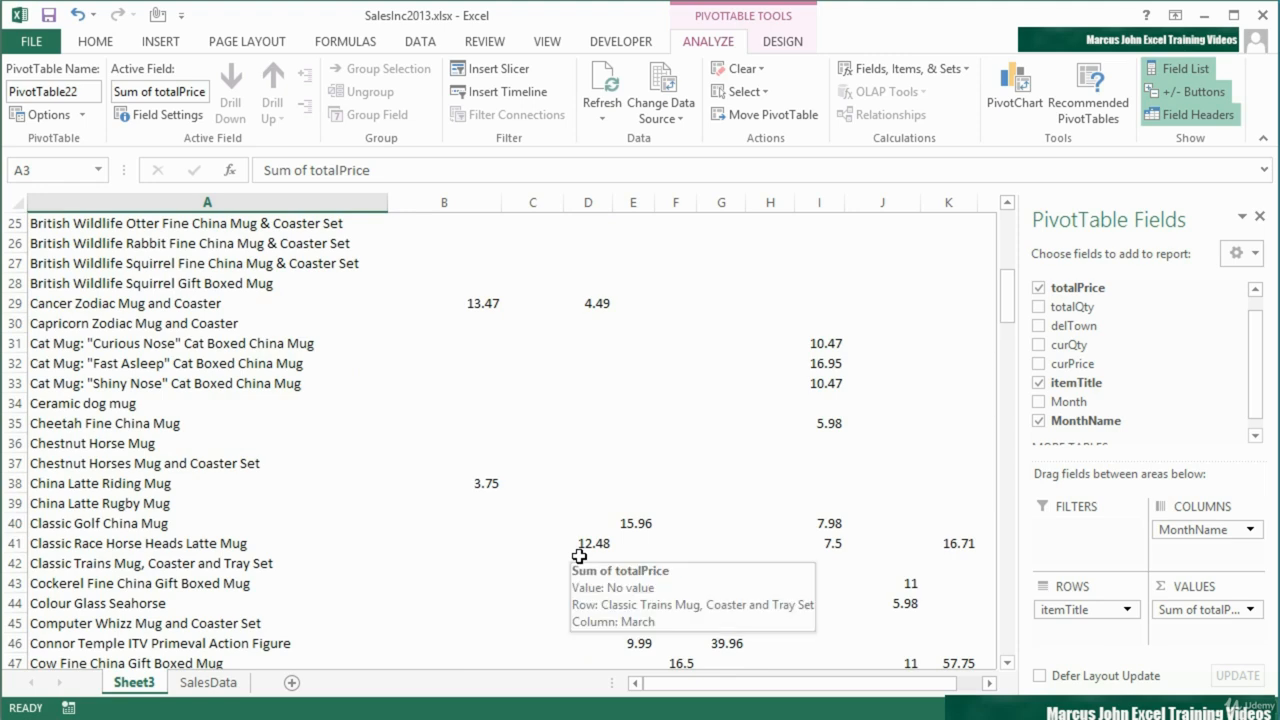
pyautogui.scroll(-7, 640, 591)
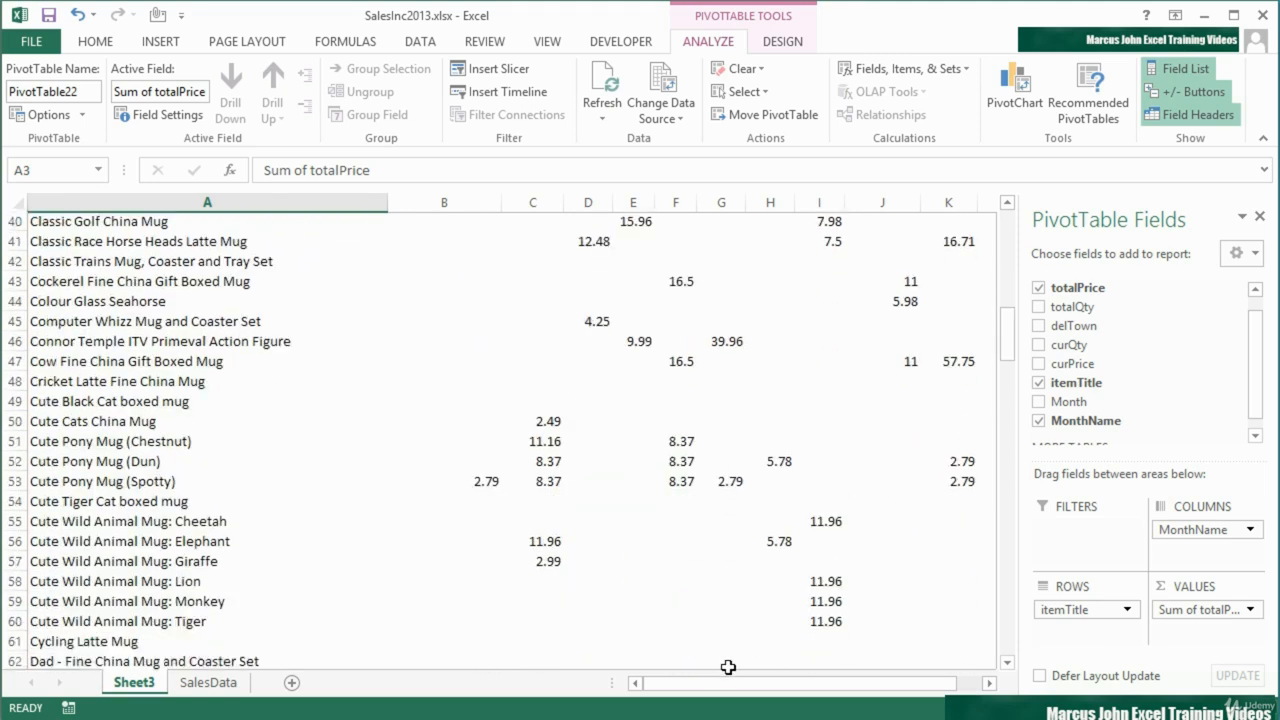
pyautogui.scroll(-1, 728, 667)
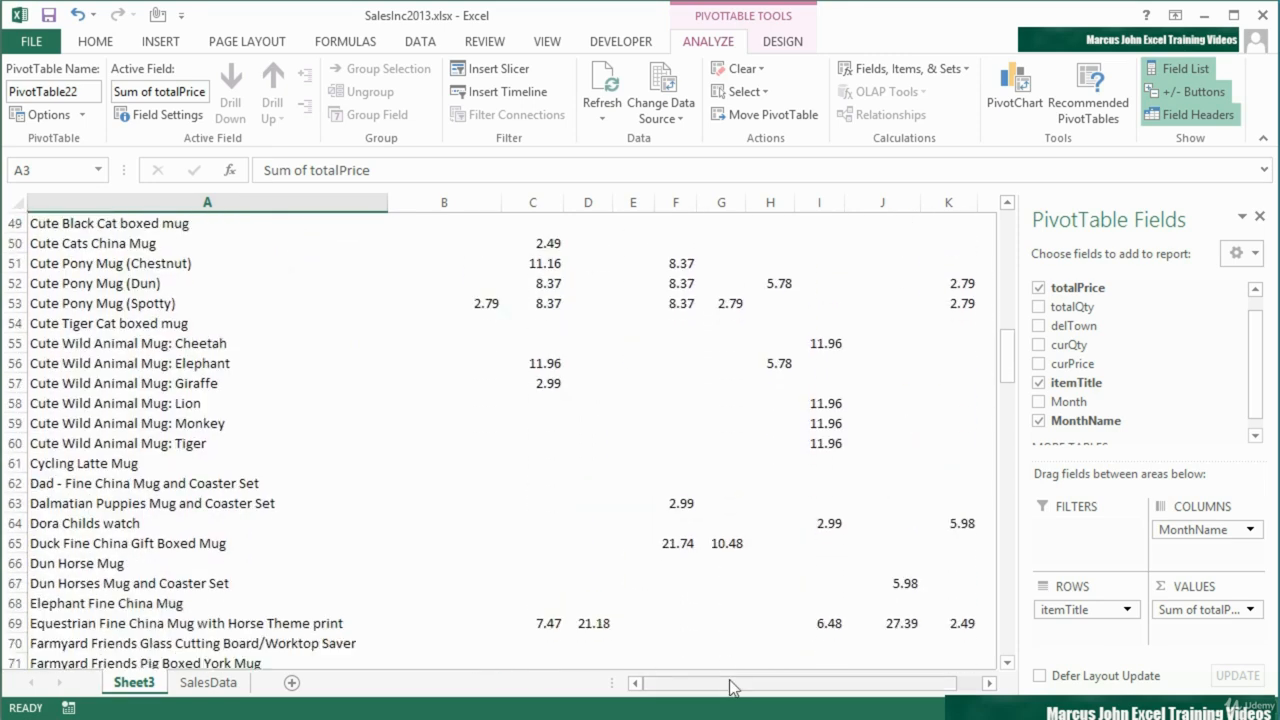
pyautogui.scroll(-2, 731, 686)
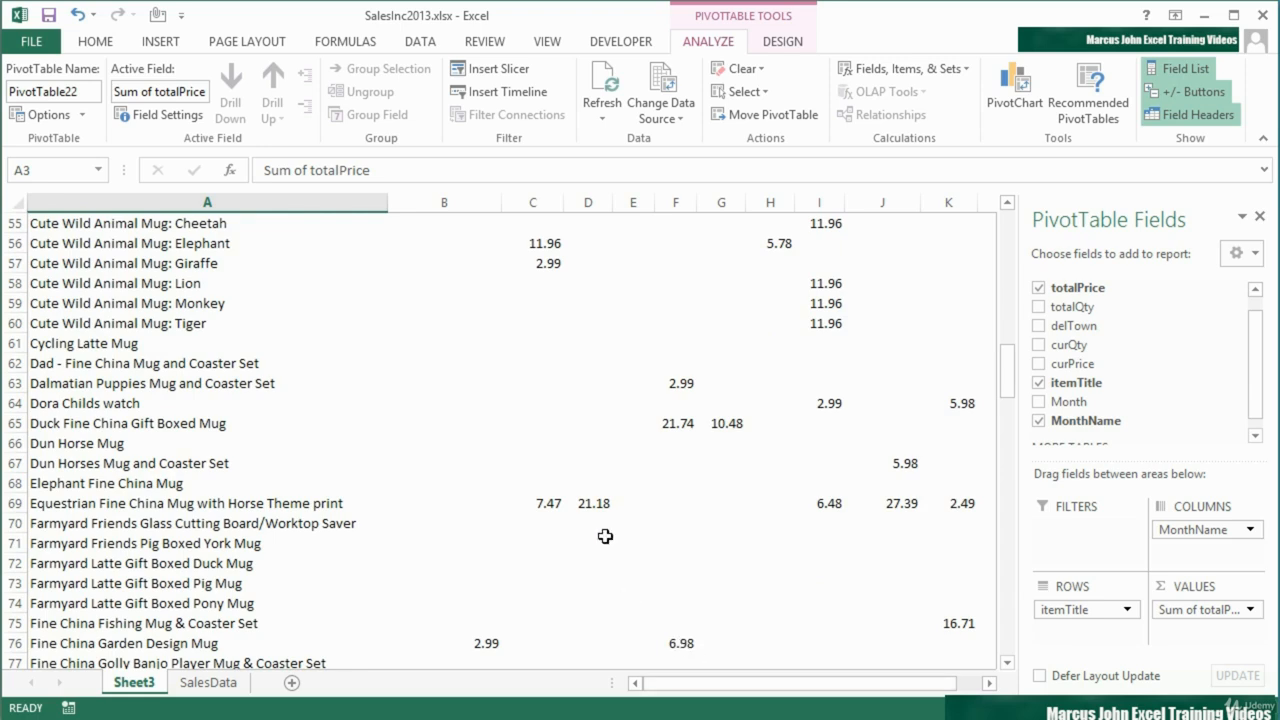
pyautogui.click(596, 506)
pyautogui.moveTo(610, 596)
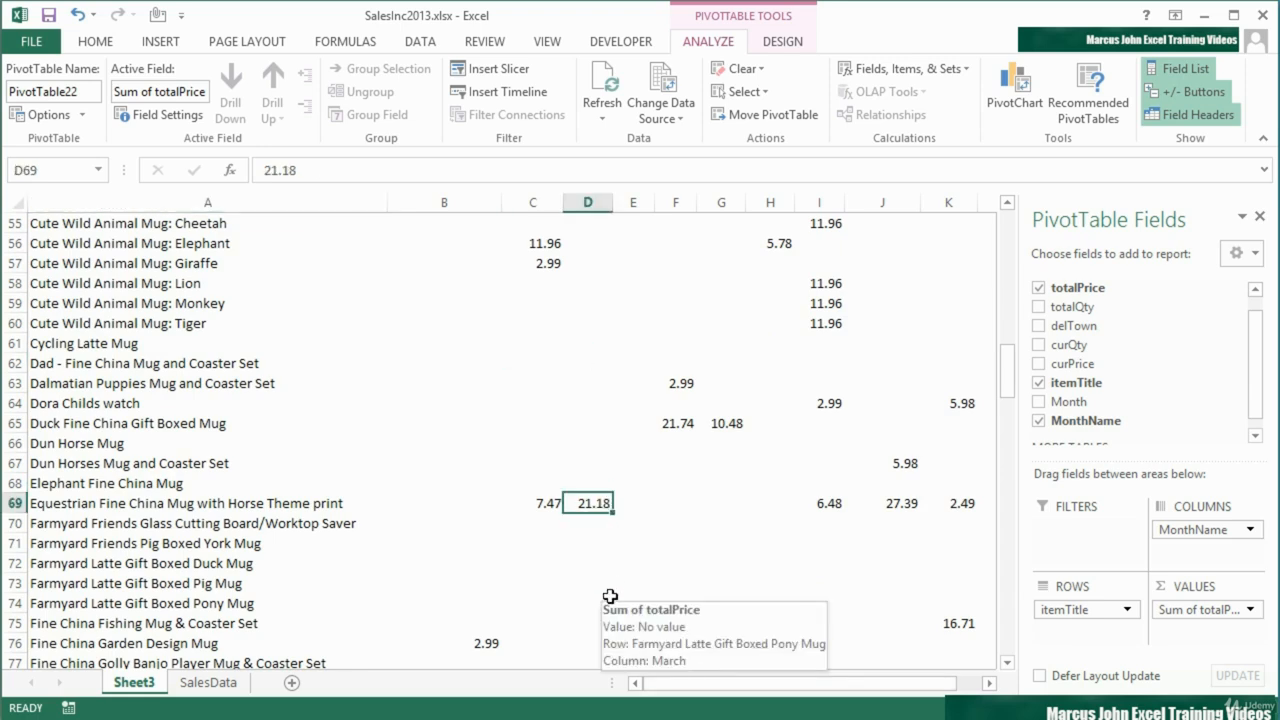
pyautogui.scroll(18, 610, 596)
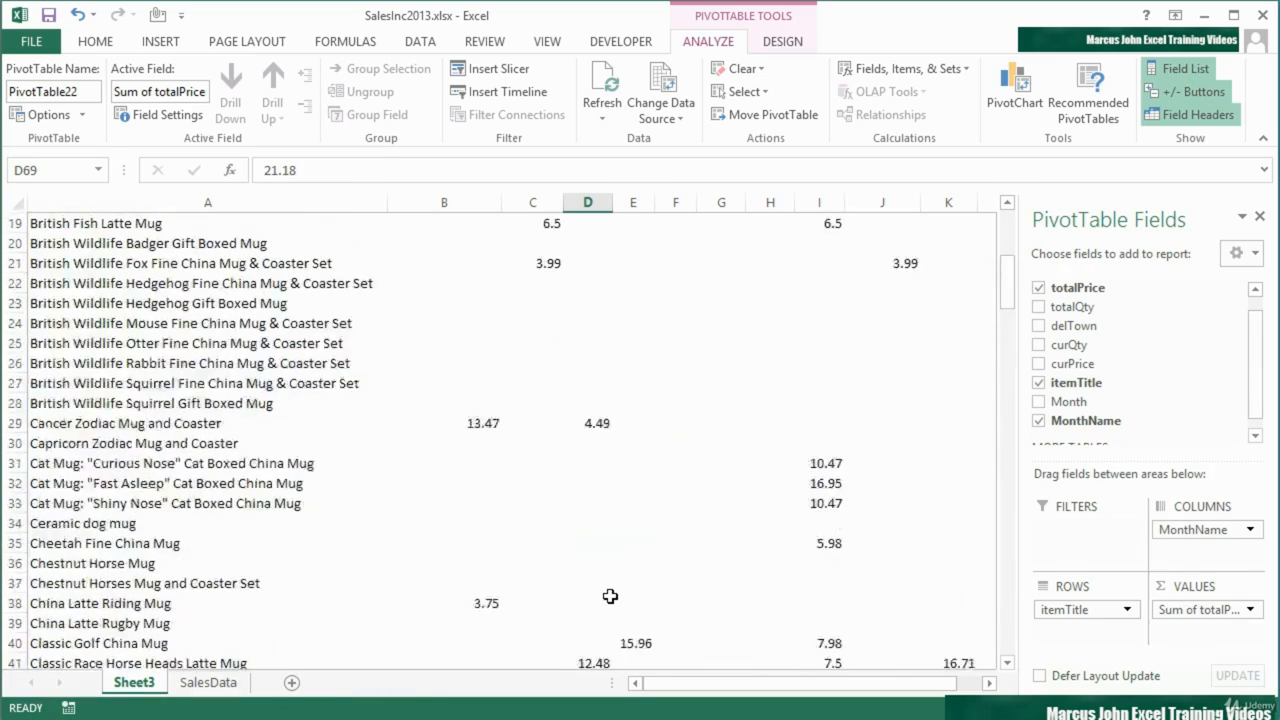
pyautogui.scroll(-17, 610, 596)
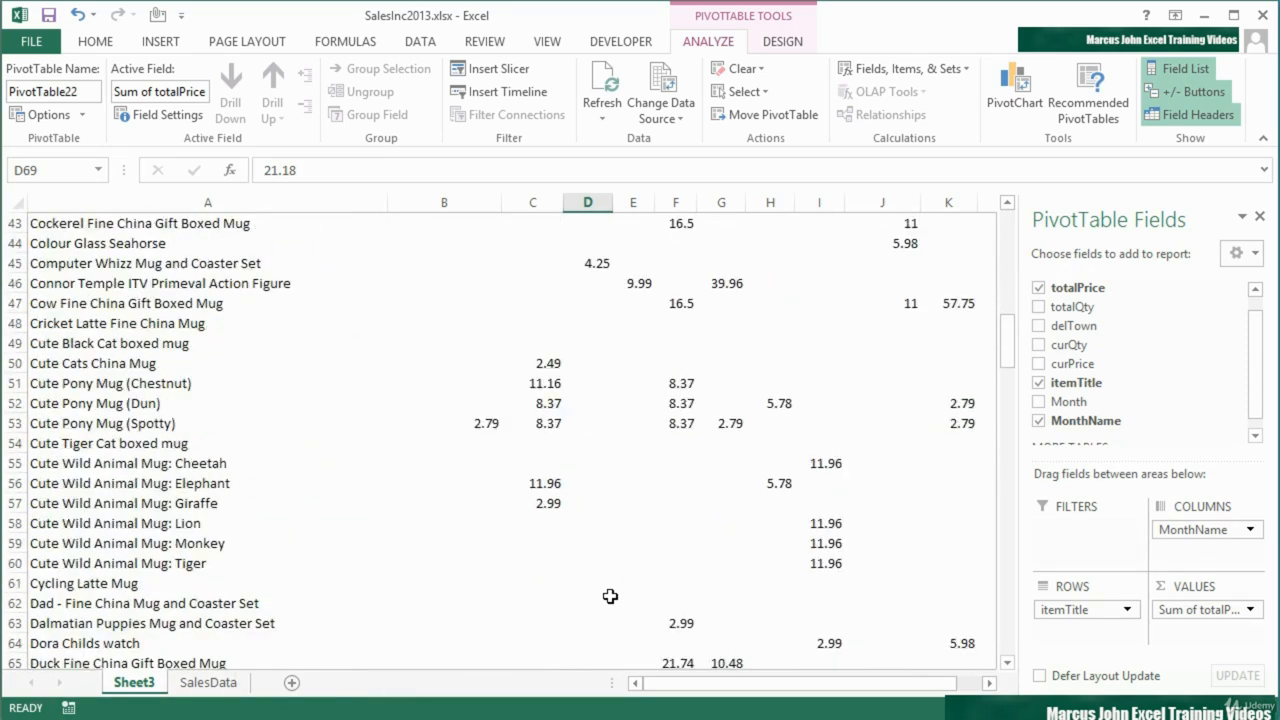
pyautogui.scroll(-4, 610, 596)
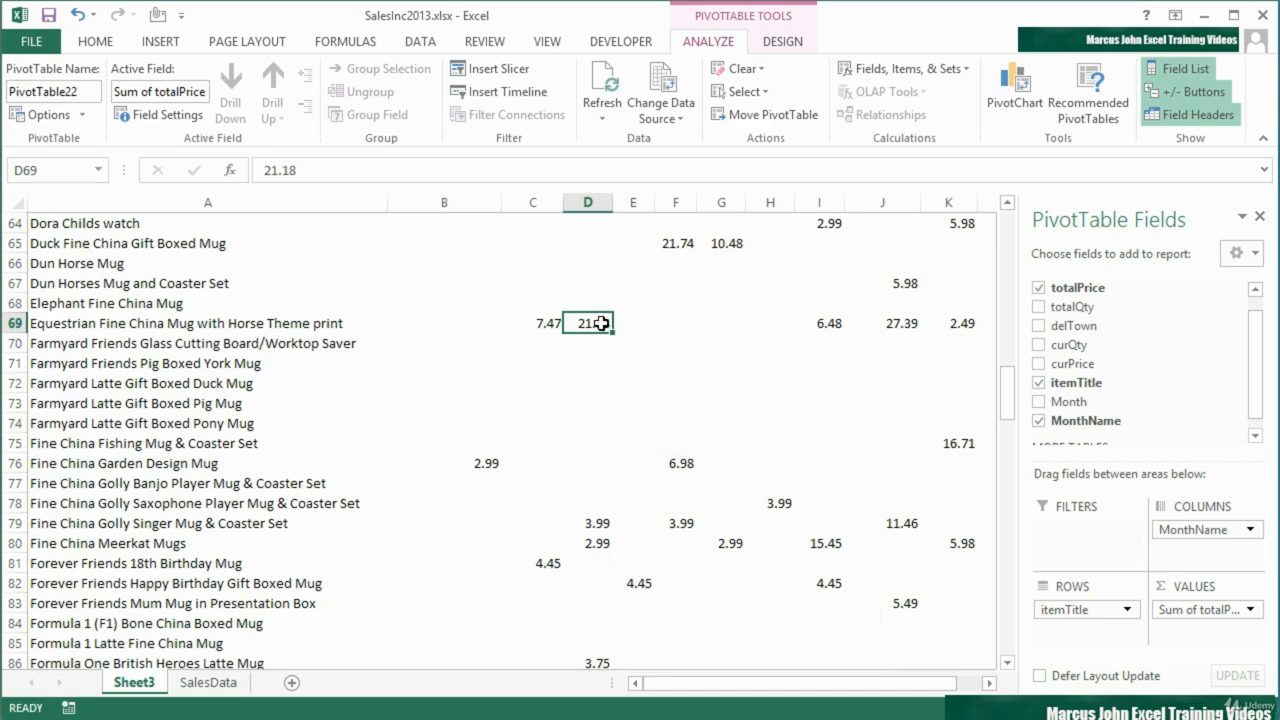
pyautogui.moveTo(598, 325)
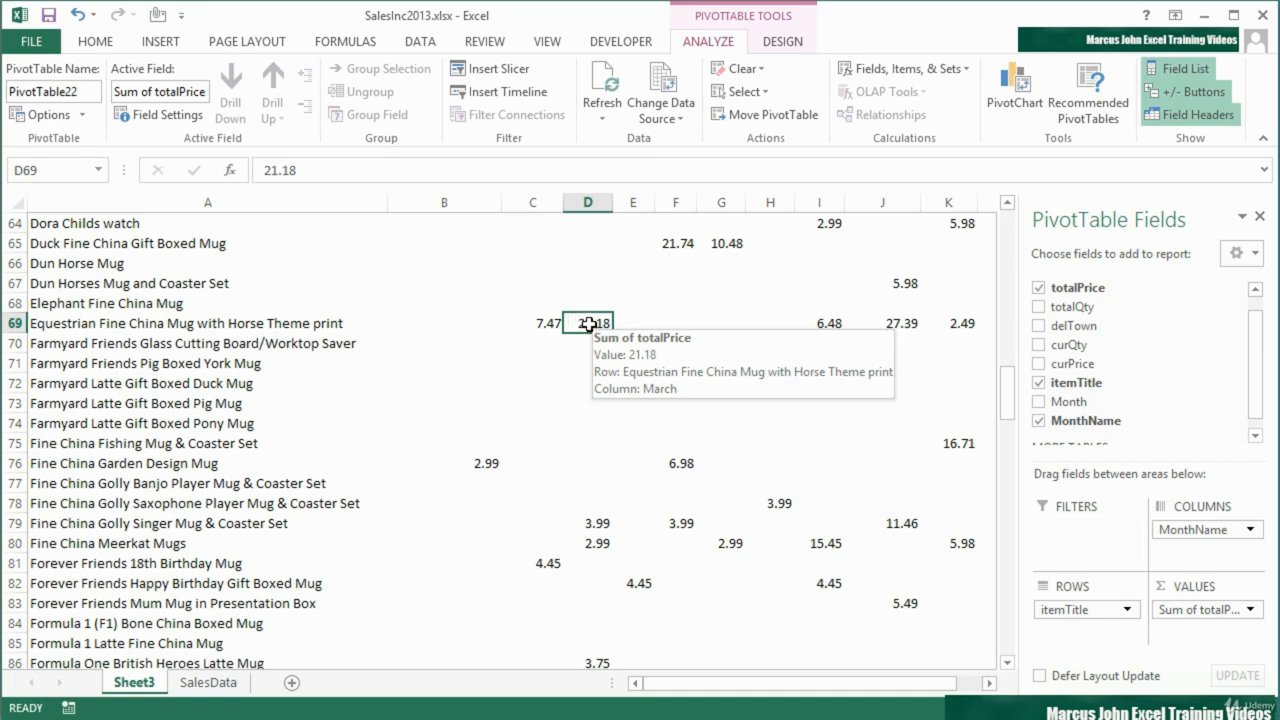
pyautogui.doubleClick(590, 324)
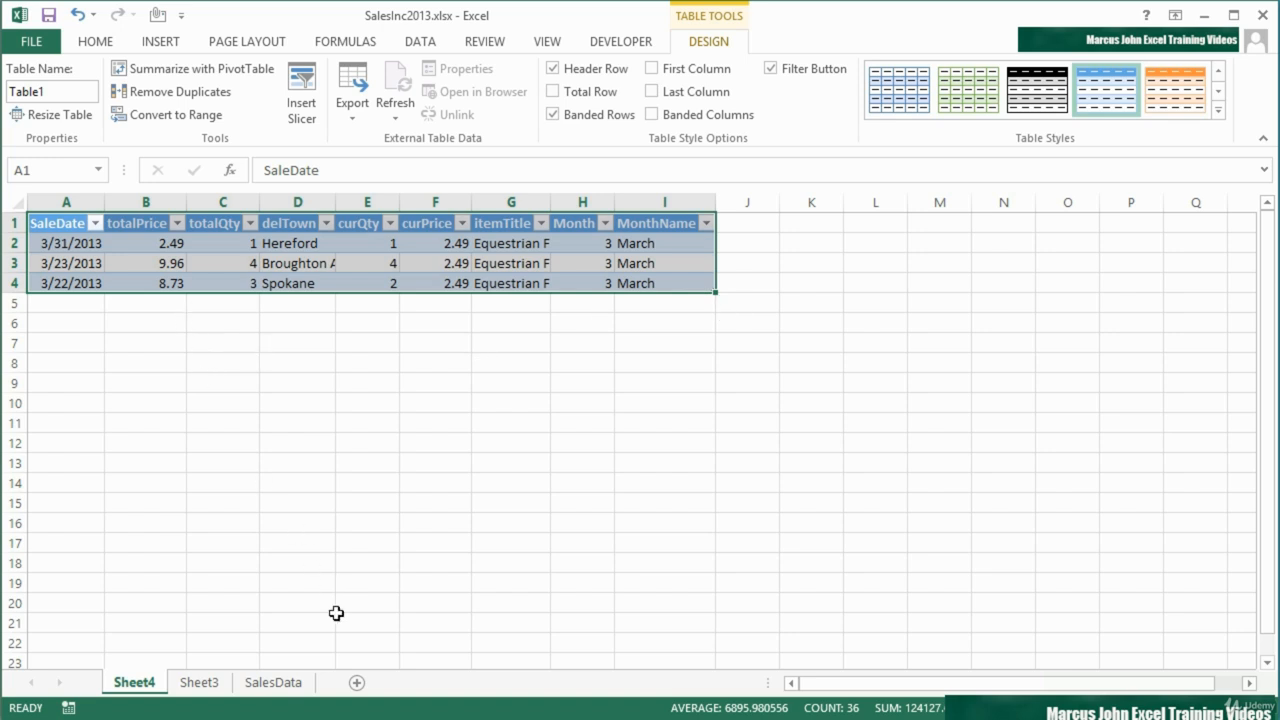
# Autofit columns A to I of the extracted March records on Sheet4.
pyautogui.click(212, 683)
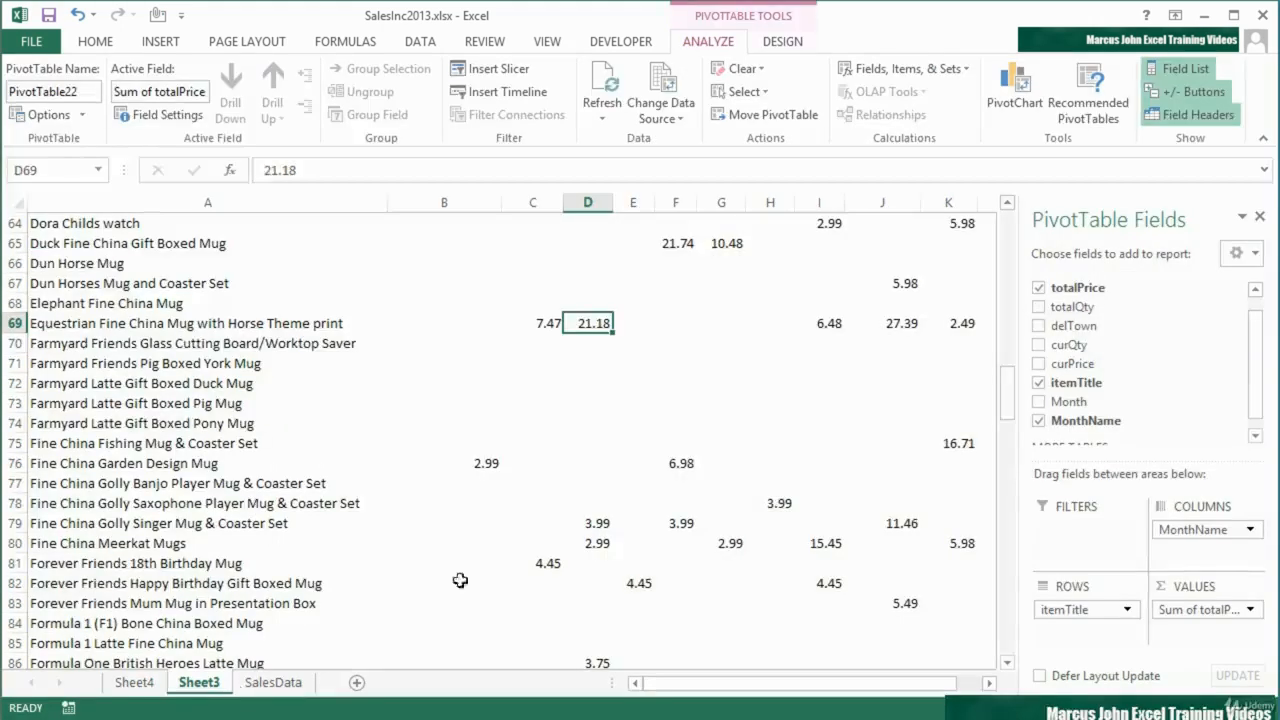
pyautogui.click(134, 683)
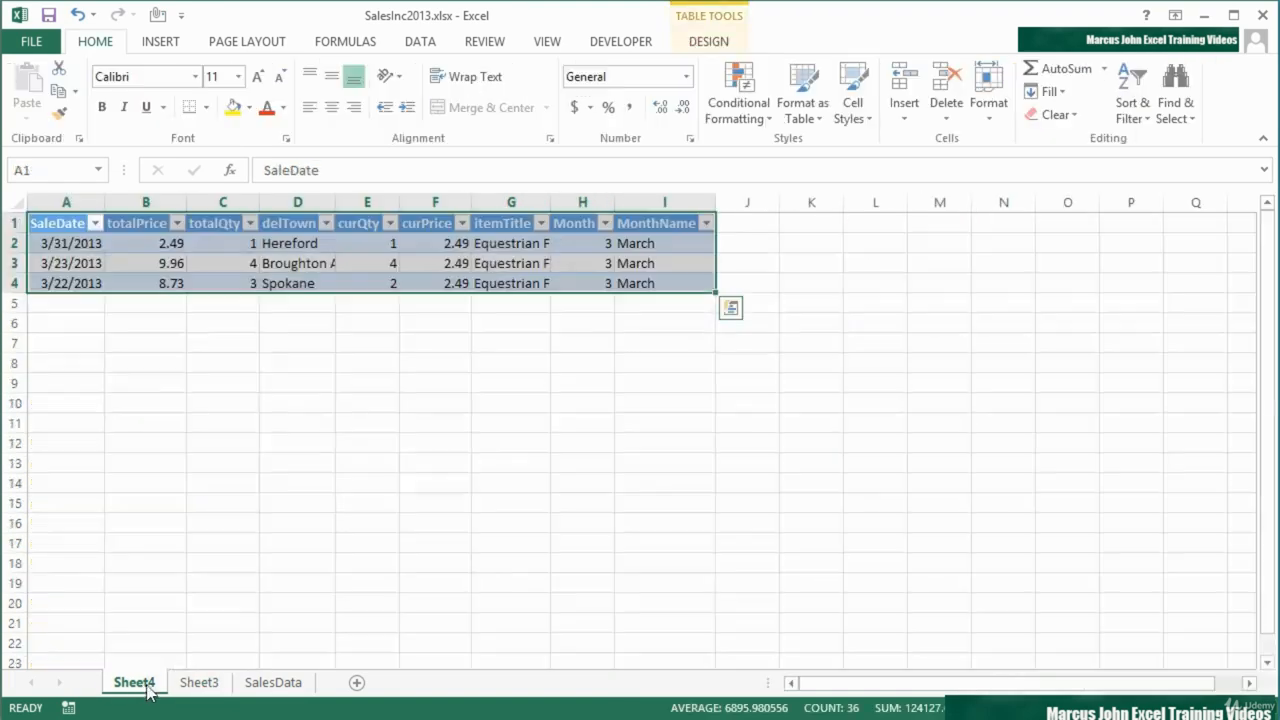
pyautogui.moveTo(77, 195); pyautogui.dragTo(700, 196)
pyautogui.doubleClick(715, 202)
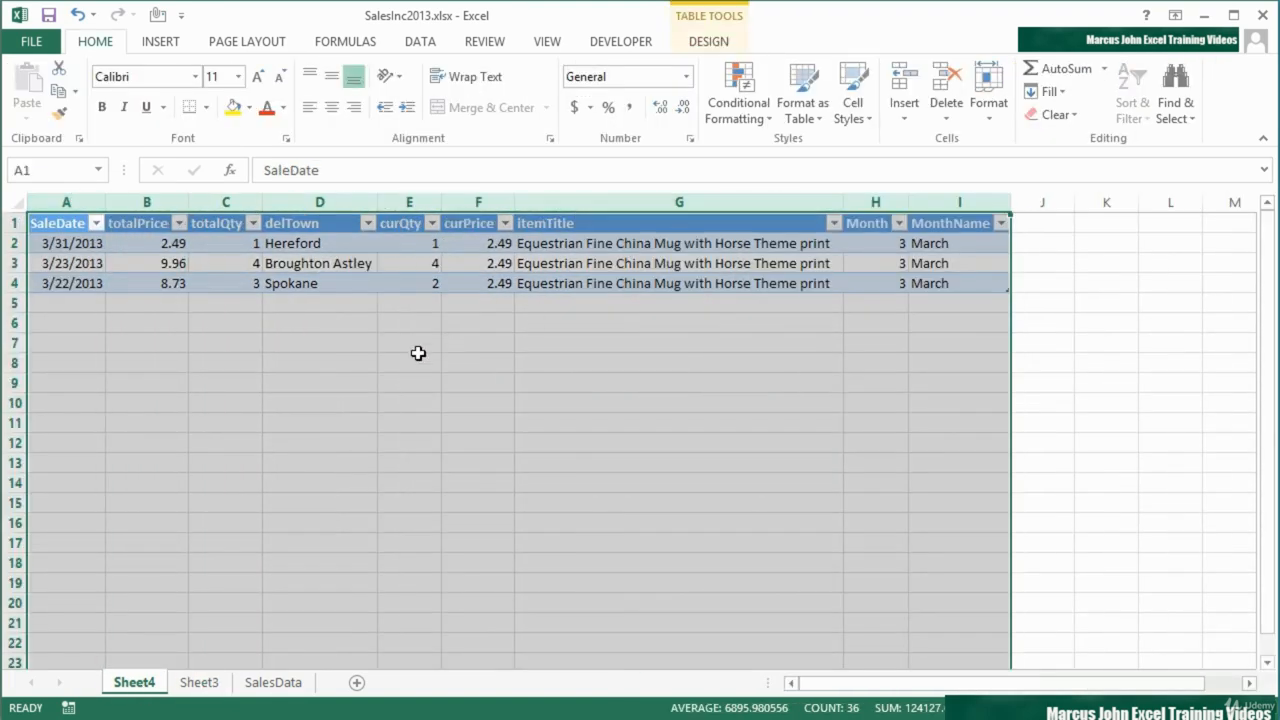
# Compare the SalesData sheet with the Sheet4 records, checking their totalPrice, itemTitle and MonthName values.
pyautogui.click(279, 684)
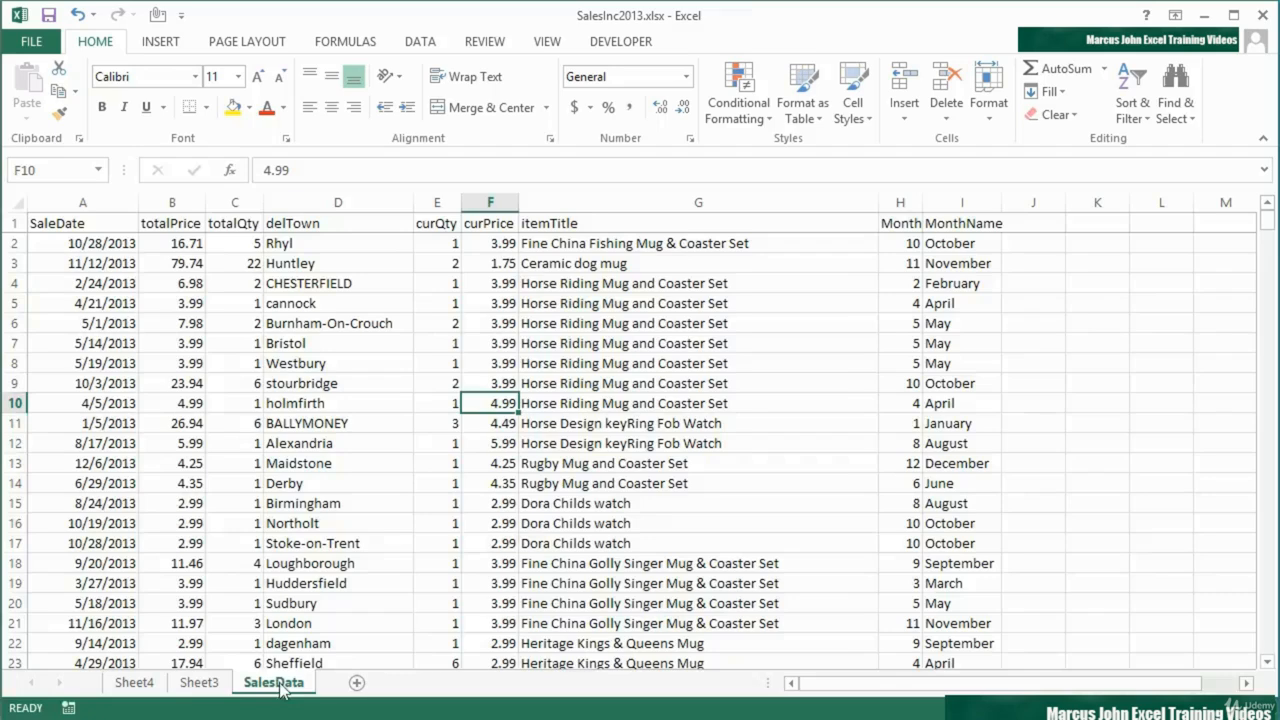
pyautogui.click(138, 688)
pyautogui.moveTo(163, 243); pyautogui.dragTo(163, 275)
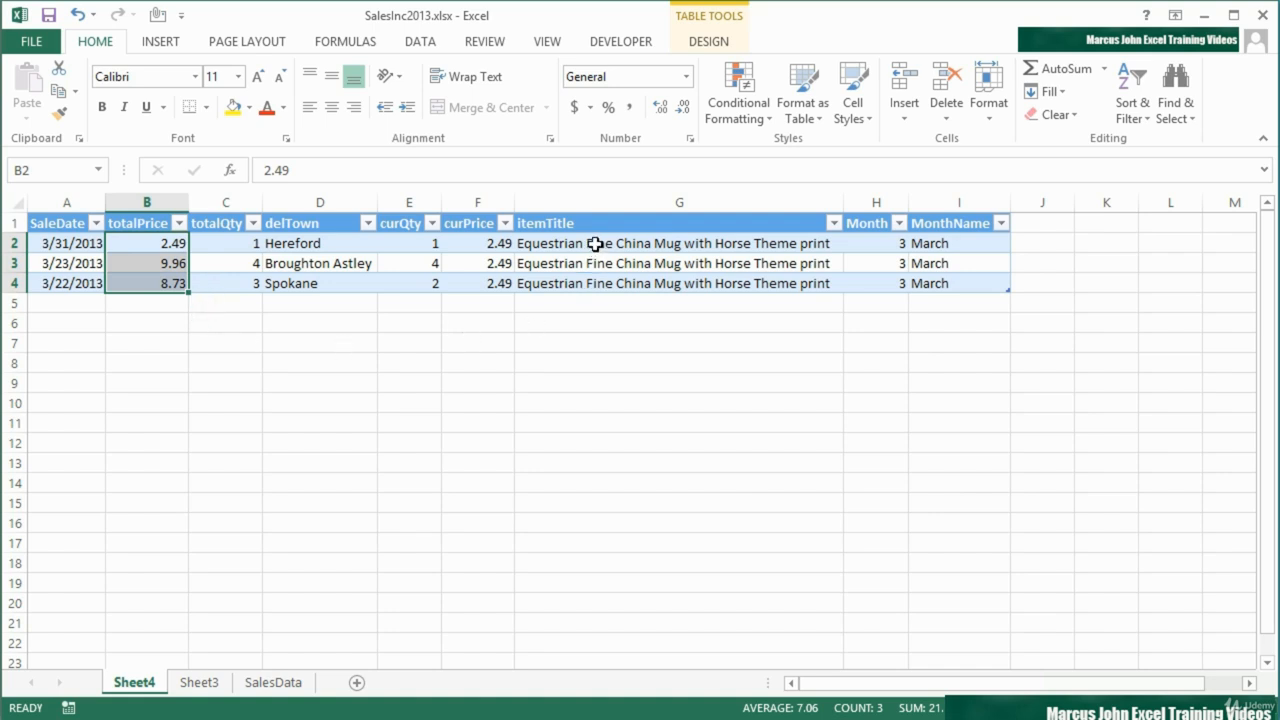
pyautogui.moveTo(594, 246); pyautogui.dragTo(603, 295)
pyautogui.moveTo(943, 246); pyautogui.dragTo(938, 283)
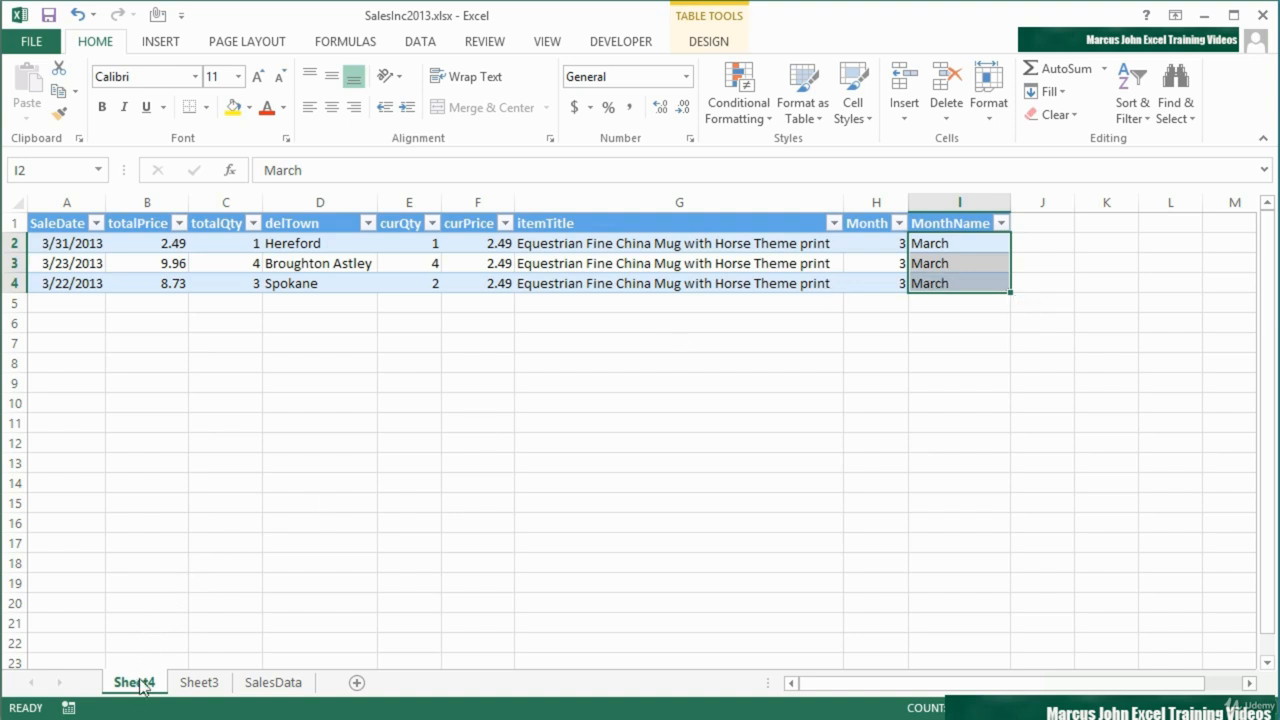
# Drill down into the Grand Total for Dun Horses Mug and Coaster Set in the Sheet3 PivotTable to extract its source records.
pyautogui.click(198, 684)
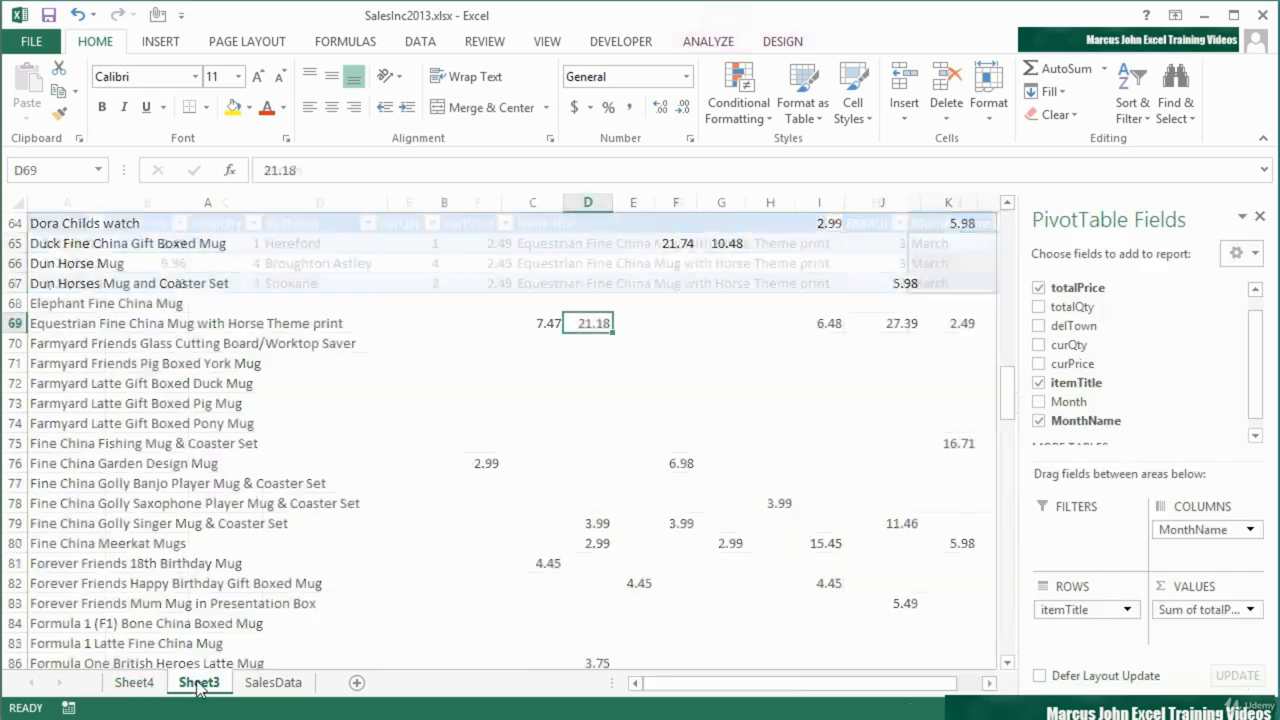
pyautogui.moveTo(688, 698); pyautogui.dragTo(831, 686)
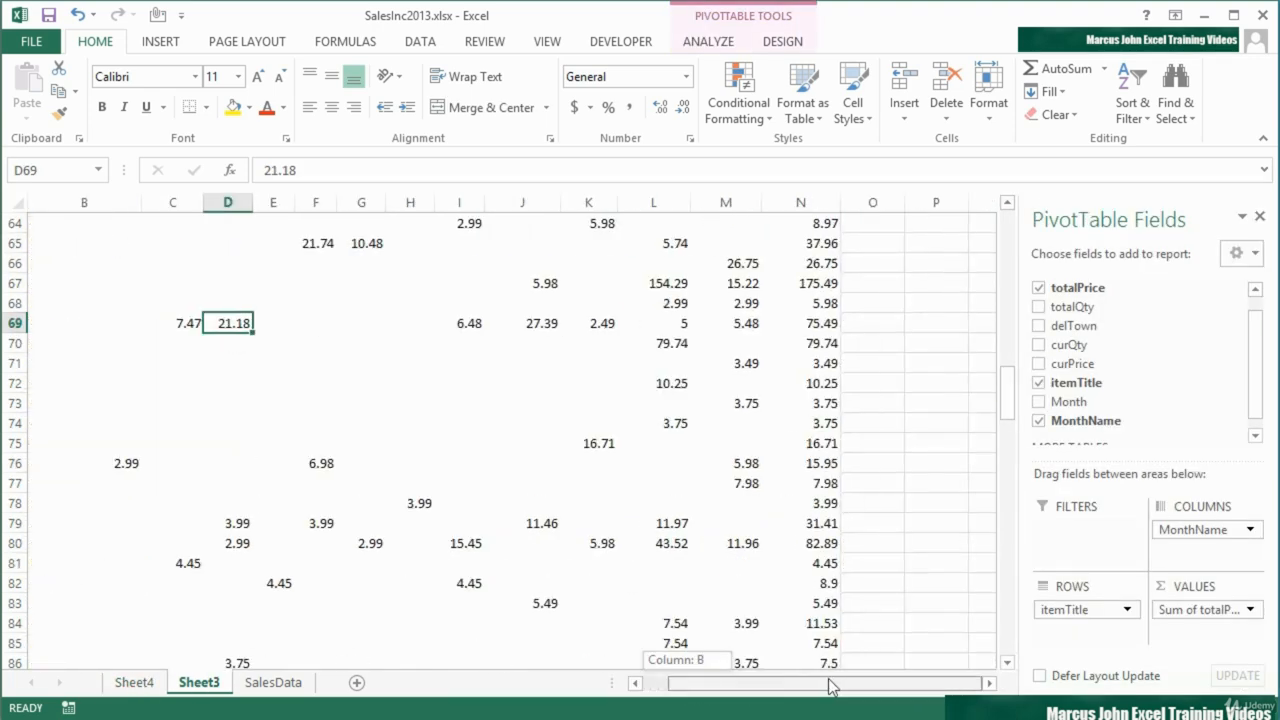
pyautogui.scroll(-1, 549, 488)
pyautogui.scroll(2, 549, 488)
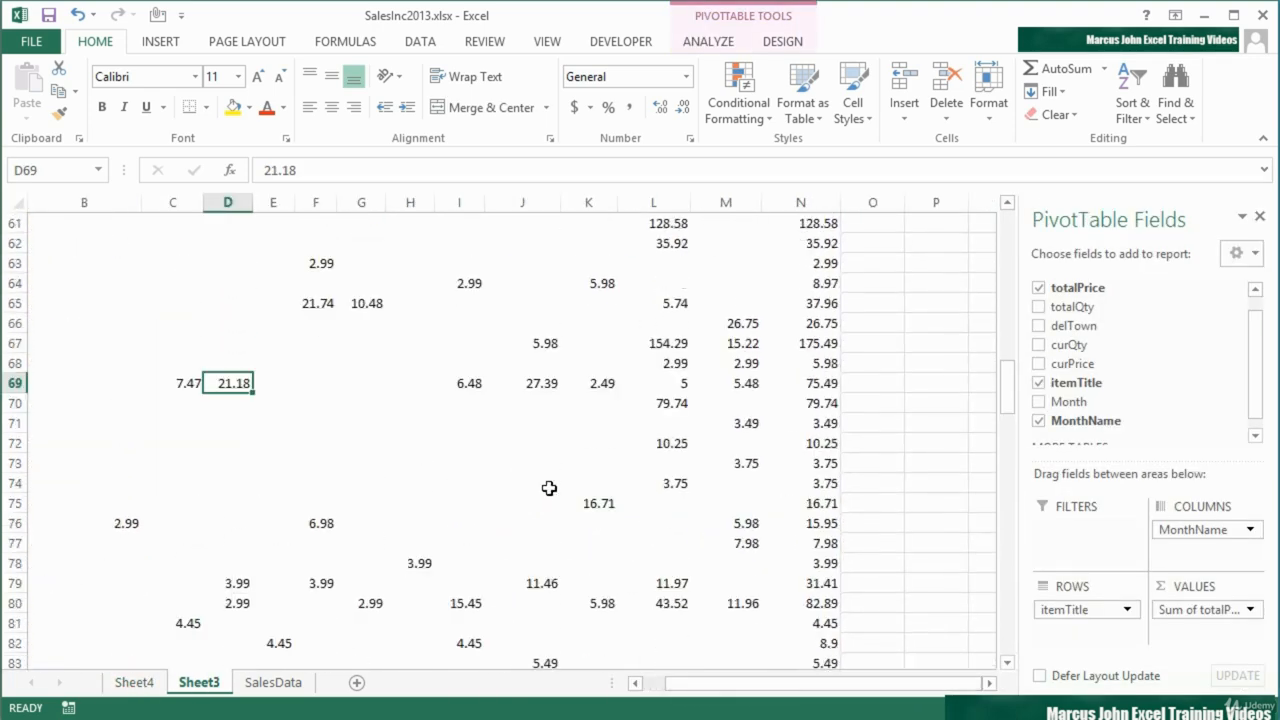
pyautogui.click(818, 347)
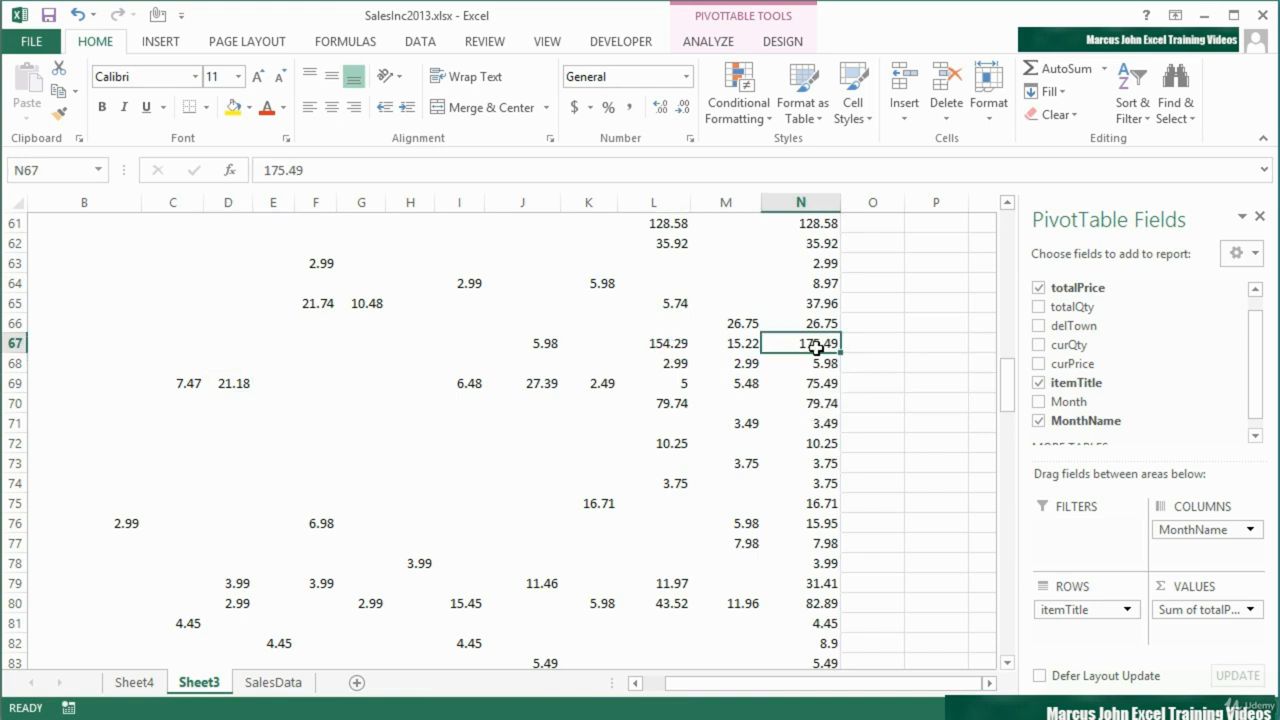
pyautogui.moveTo(818, 347)
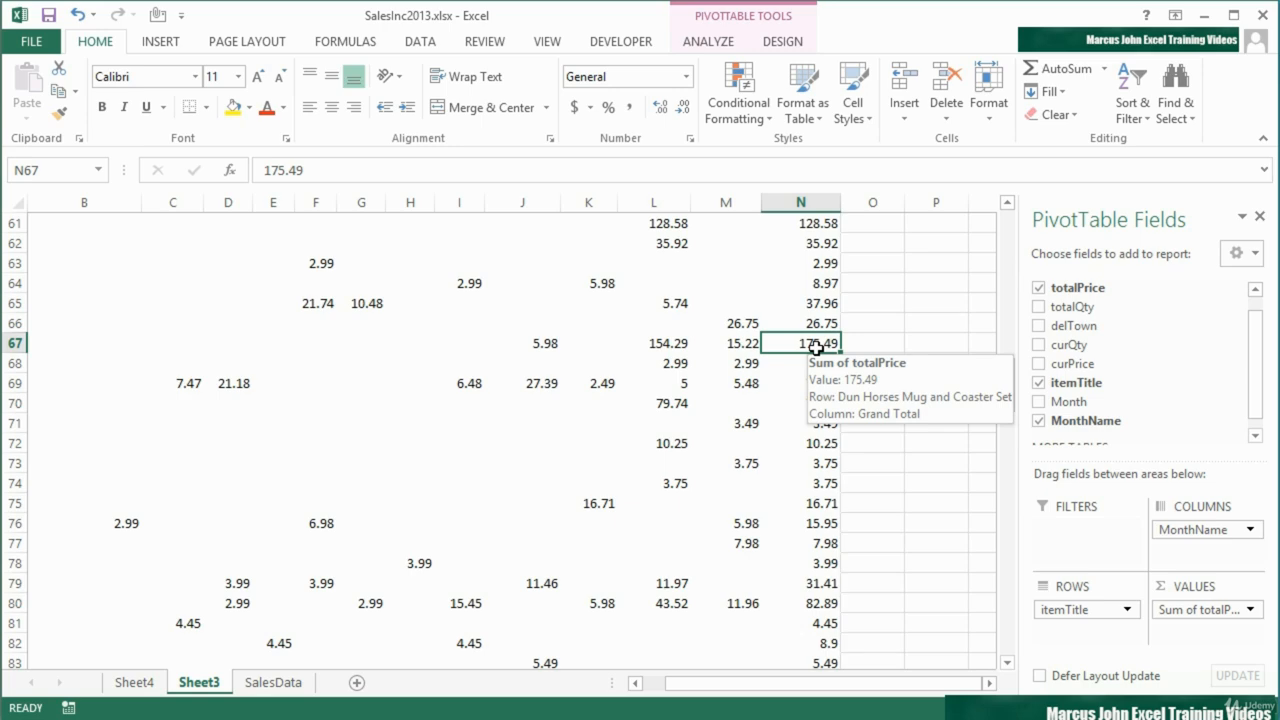
pyautogui.doubleClick(818, 347)
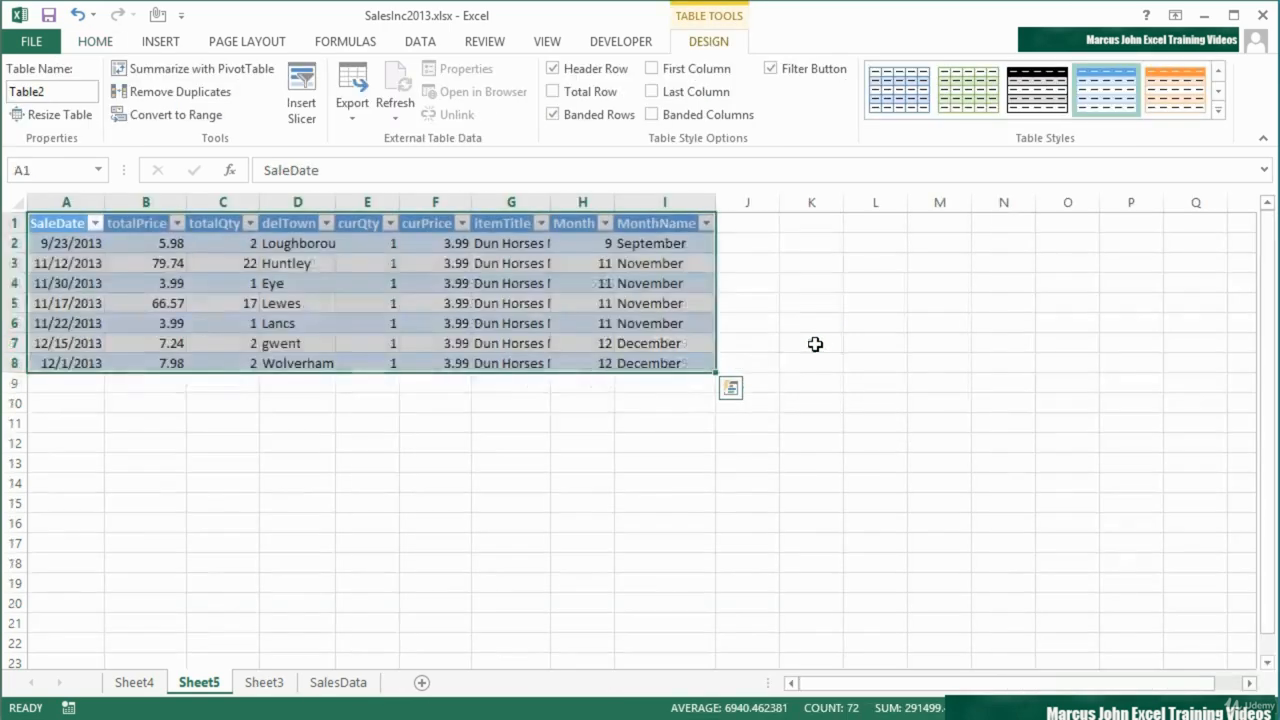
# Autofit columns A to I of the Dun Horses records and check their totalPrice and itemTitle values.
pyautogui.moveTo(66, 202); pyautogui.dragTo(690, 202)
pyautogui.doubleClick(717, 202)
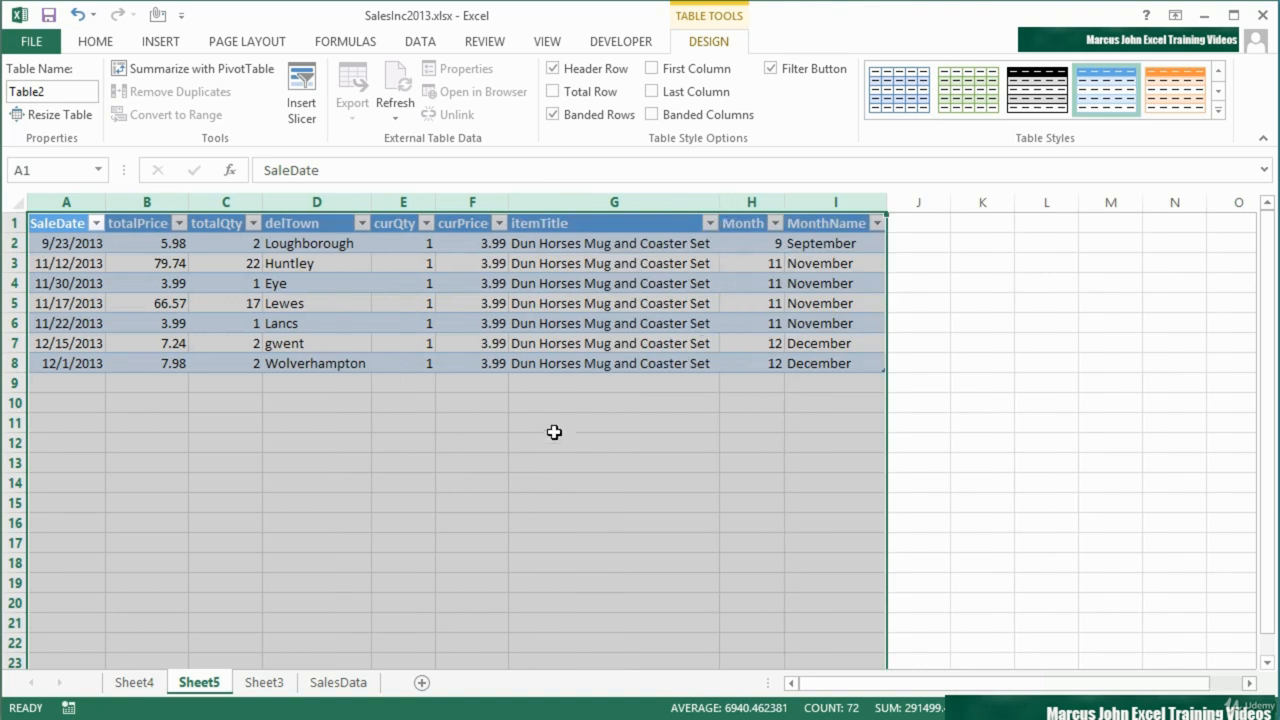
pyautogui.moveTo(175, 368); pyautogui.dragTo(158, 243)
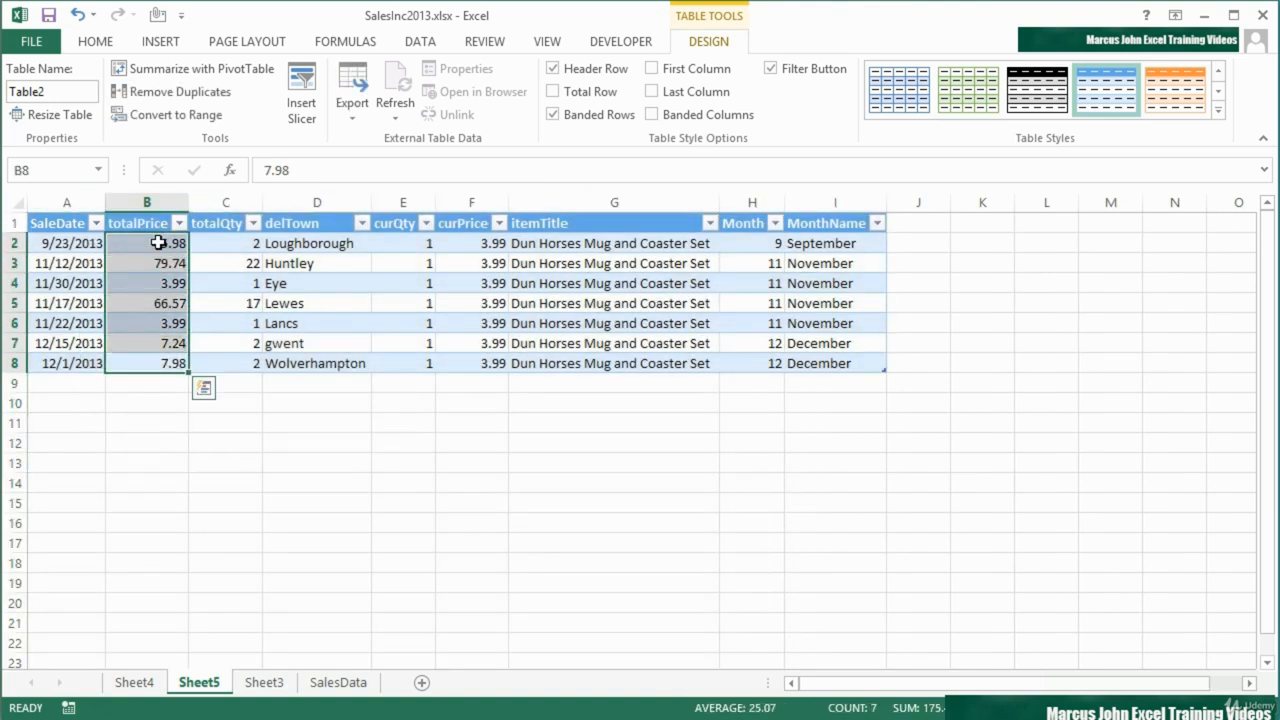
pyautogui.moveTo(571, 249); pyautogui.dragTo(576, 365)
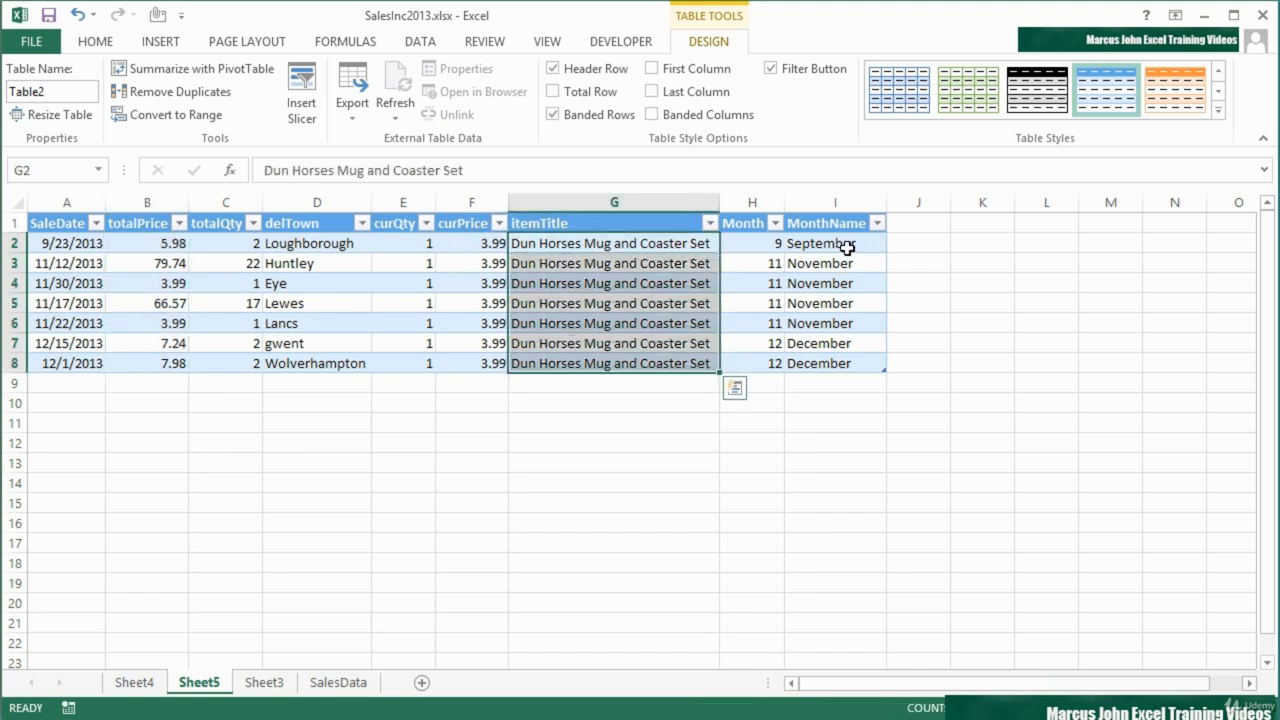
# Review the Sheet3 PivotTable's month columns from its header row, and return to the SalesData sheet.
pyautogui.click(281, 687)
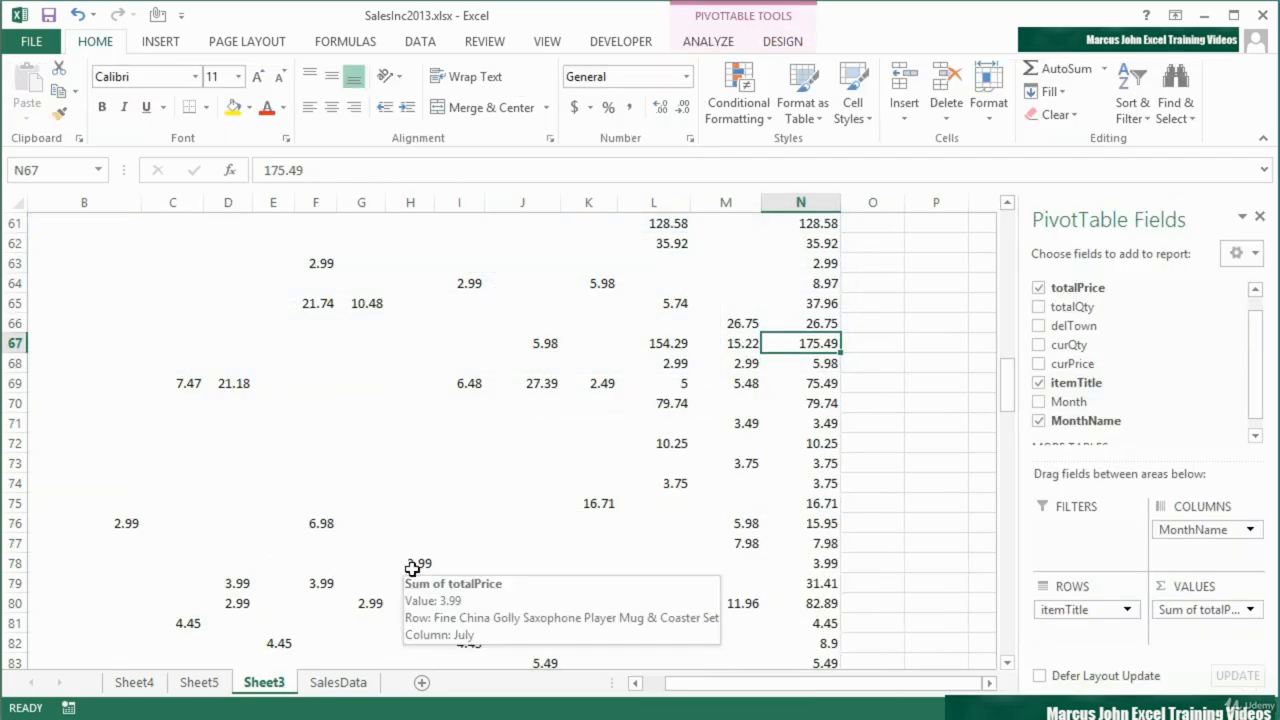
pyautogui.scroll(7, 412, 569)
pyautogui.scroll(10, 412, 569)
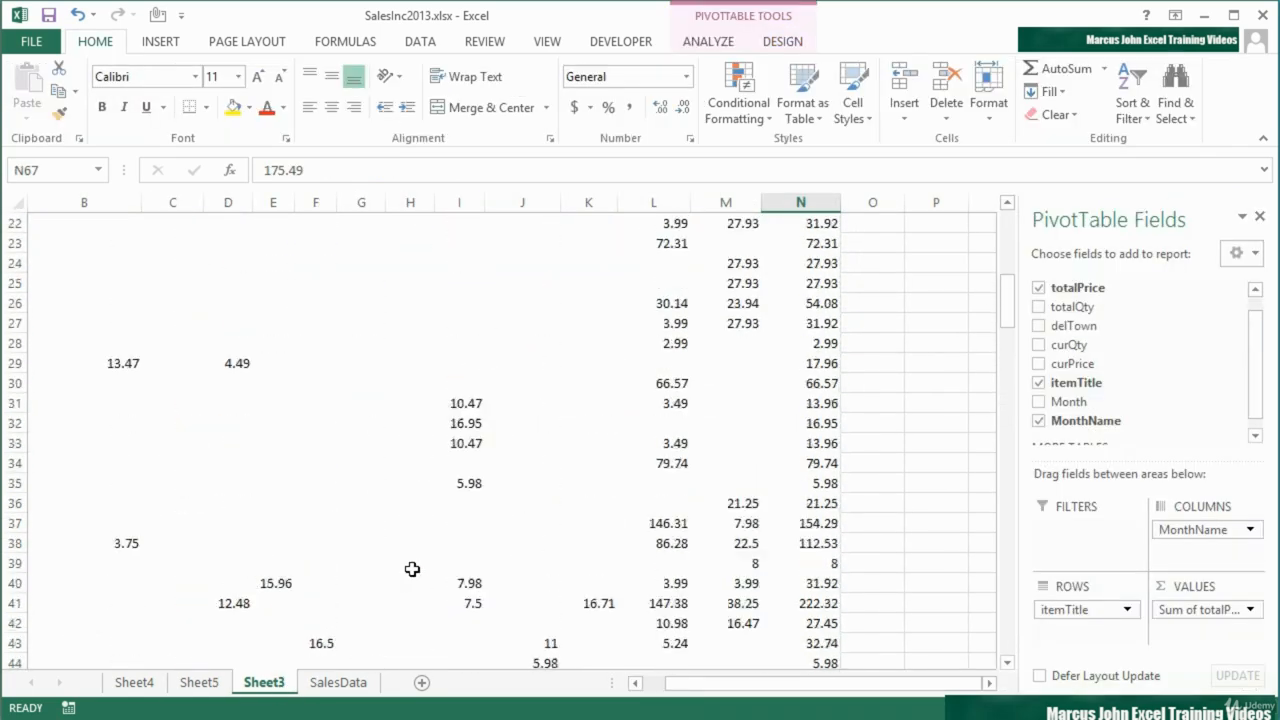
pyautogui.scroll(3, 412, 569)
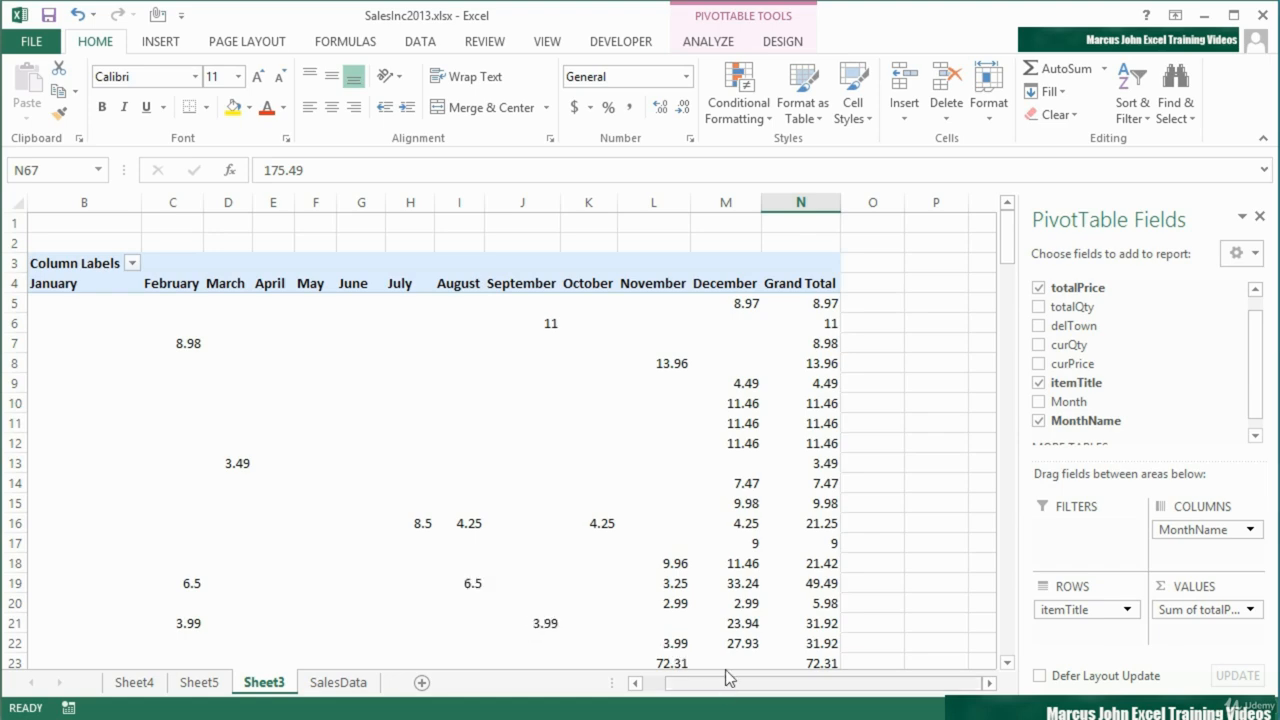
pyautogui.moveTo(722, 690); pyautogui.dragTo(697, 691)
pyautogui.click(338, 682)
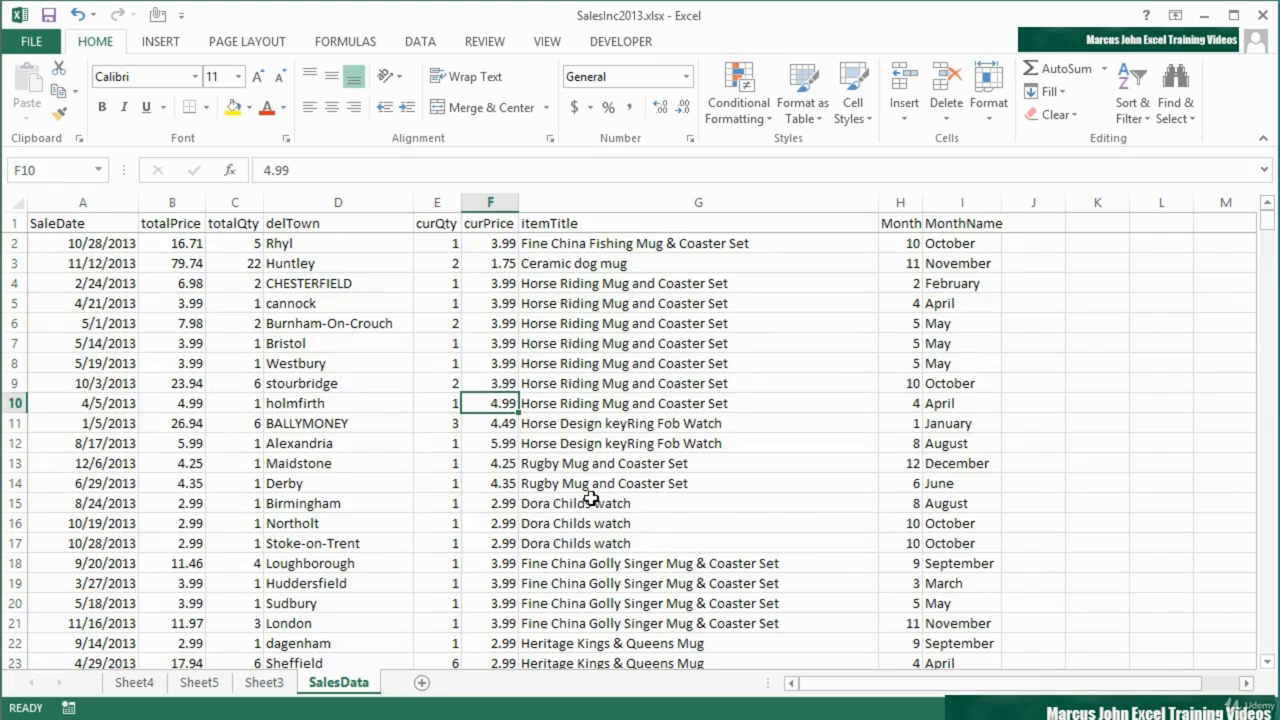
# Turn off Enable show details in the data options of the Sheet3 PivotTable.
pyautogui.click(268, 684)
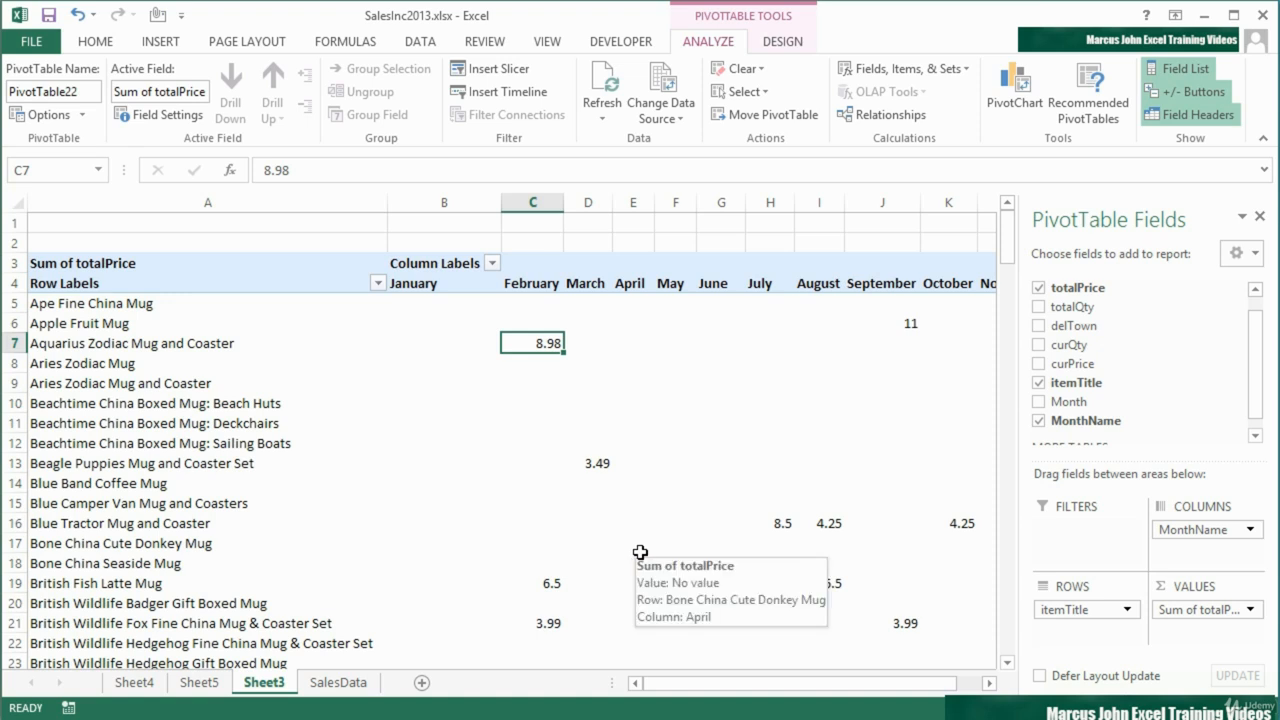
pyautogui.click(544, 420)
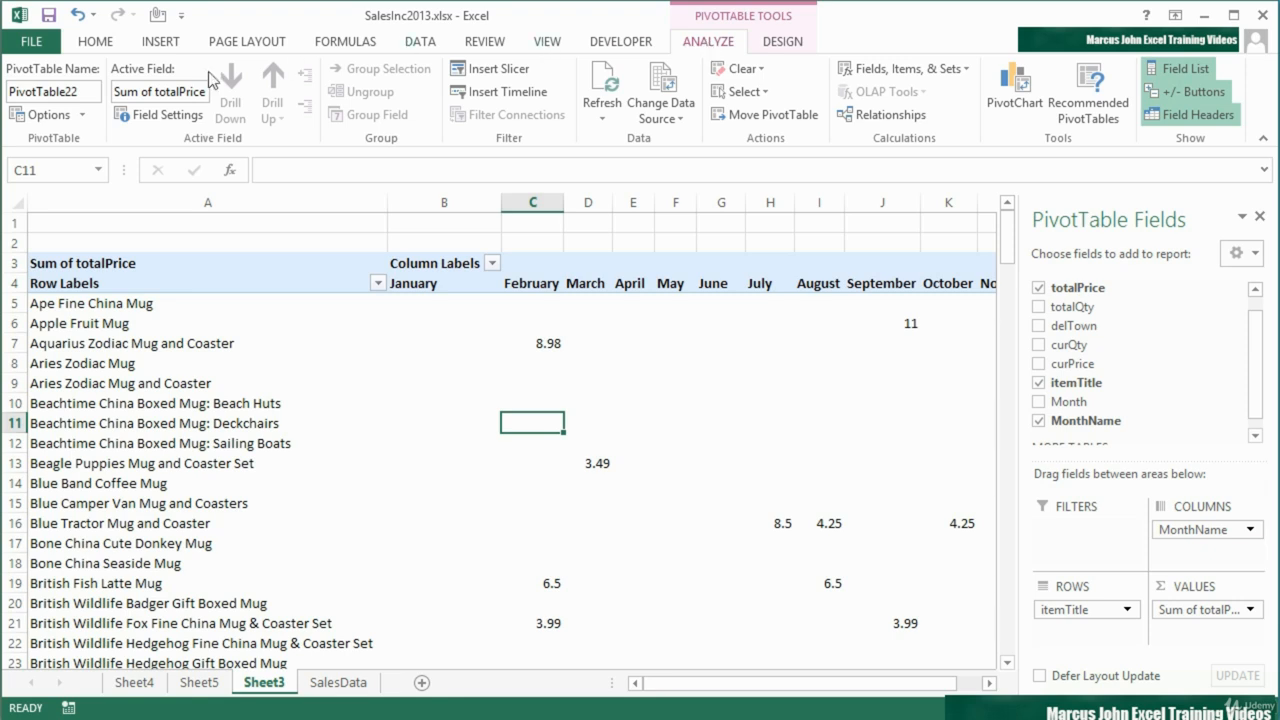
pyautogui.click(83, 115)
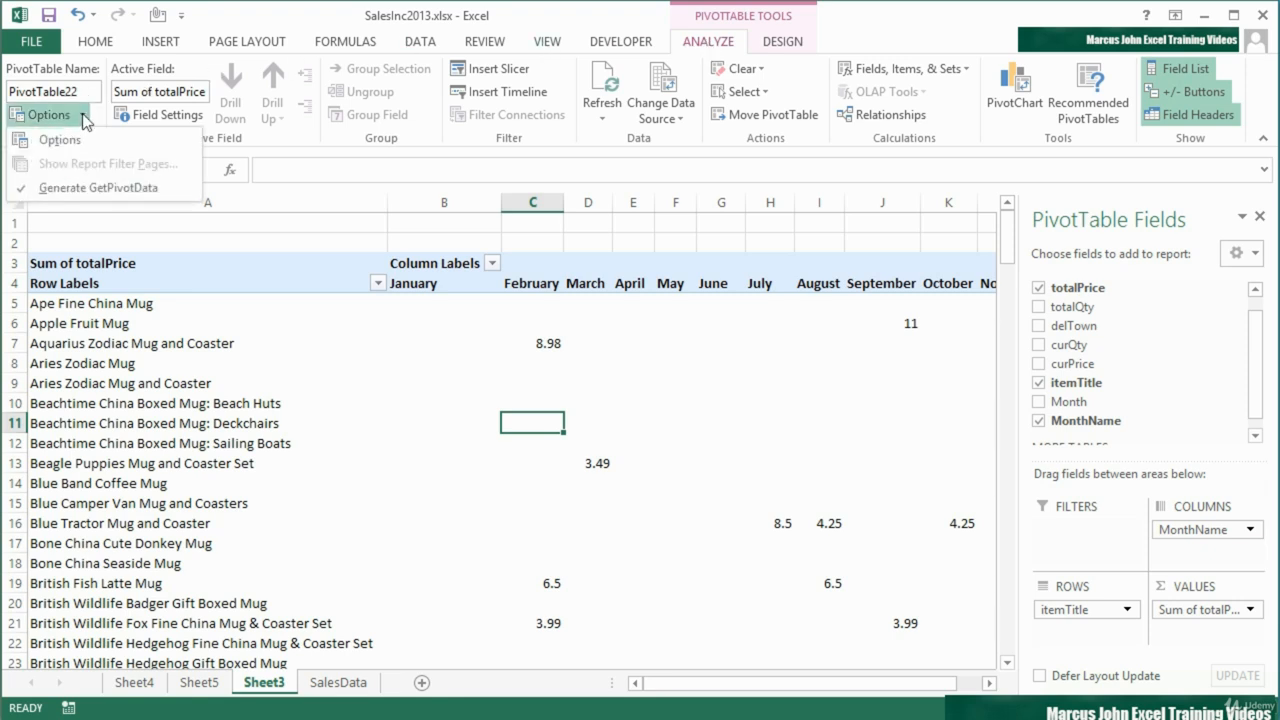
pyautogui.click(72, 142)
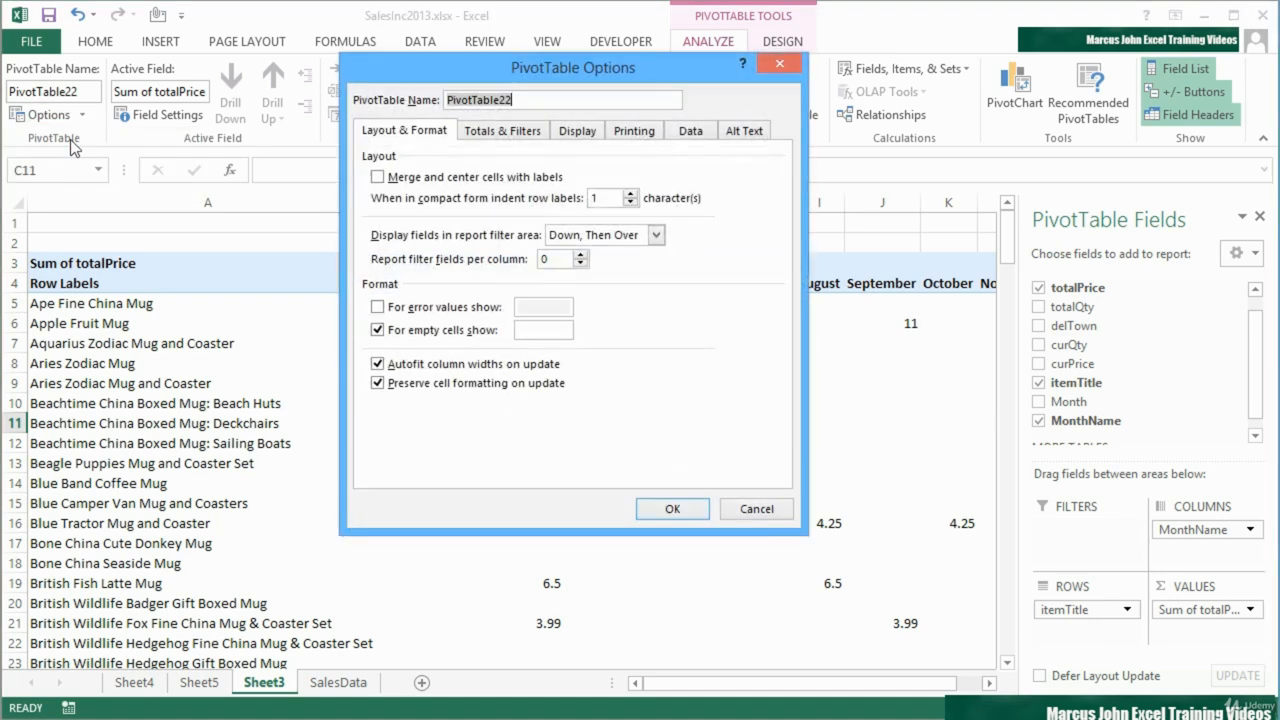
pyautogui.click(691, 132)
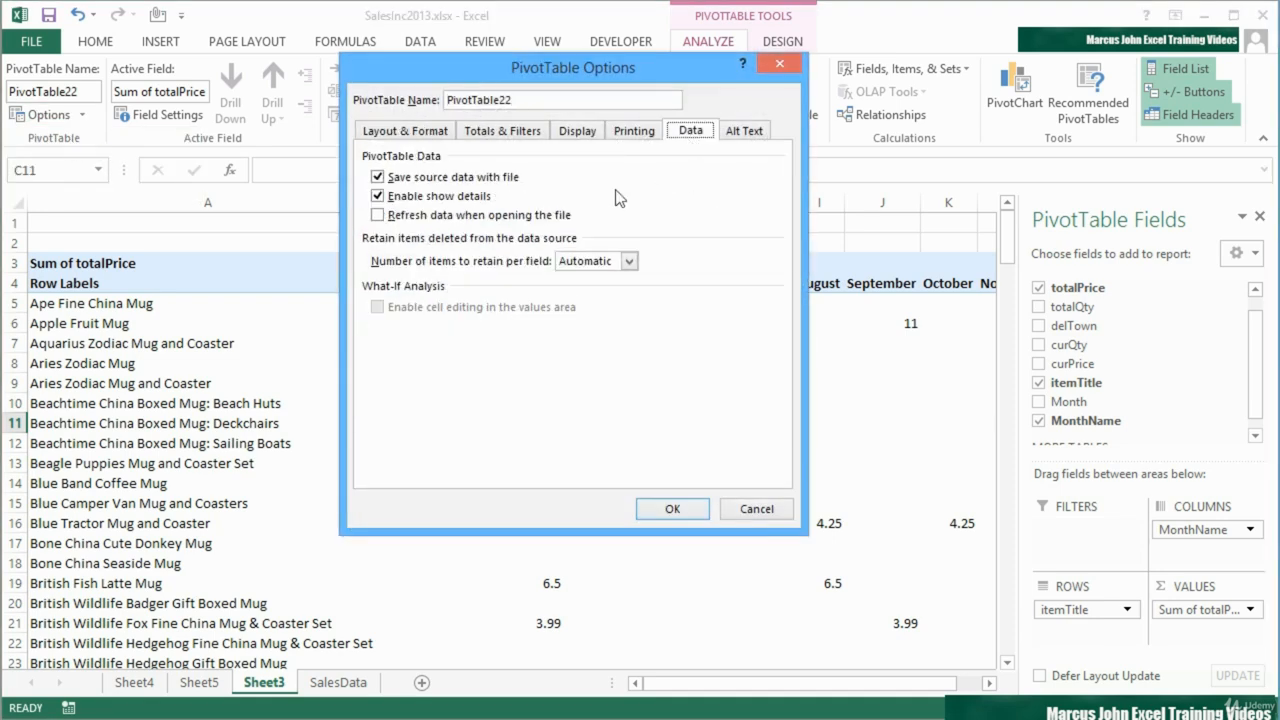
pyautogui.click(378, 197)
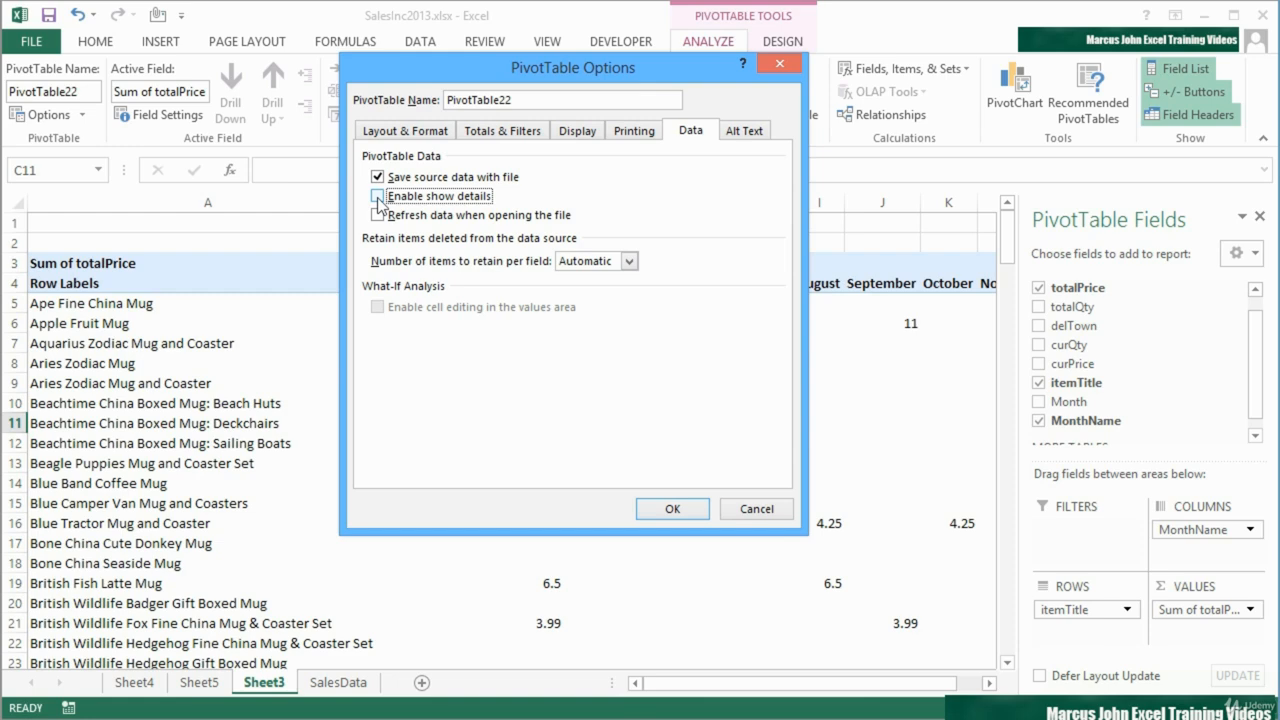
pyautogui.click(672, 508)
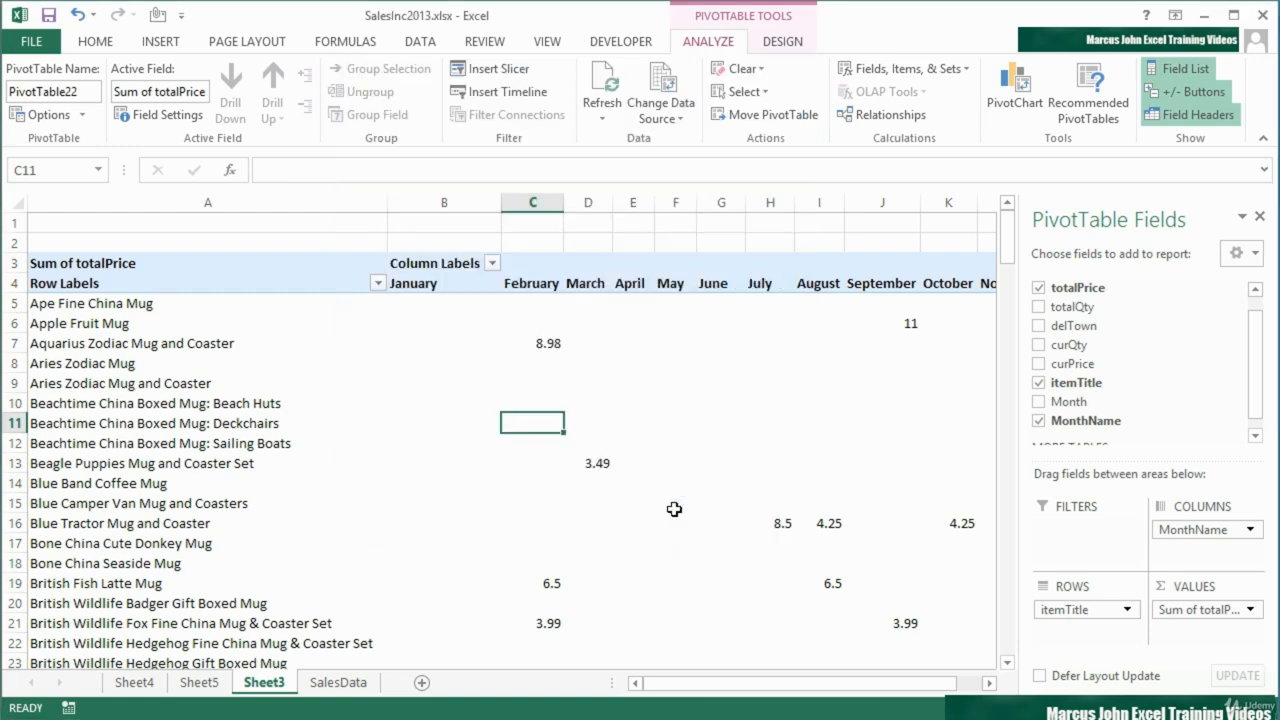
# Try to drill down into the August value for Blue Tractor Mug and Coaster, and dismiss the message.
pyautogui.doubleClick(828, 524)
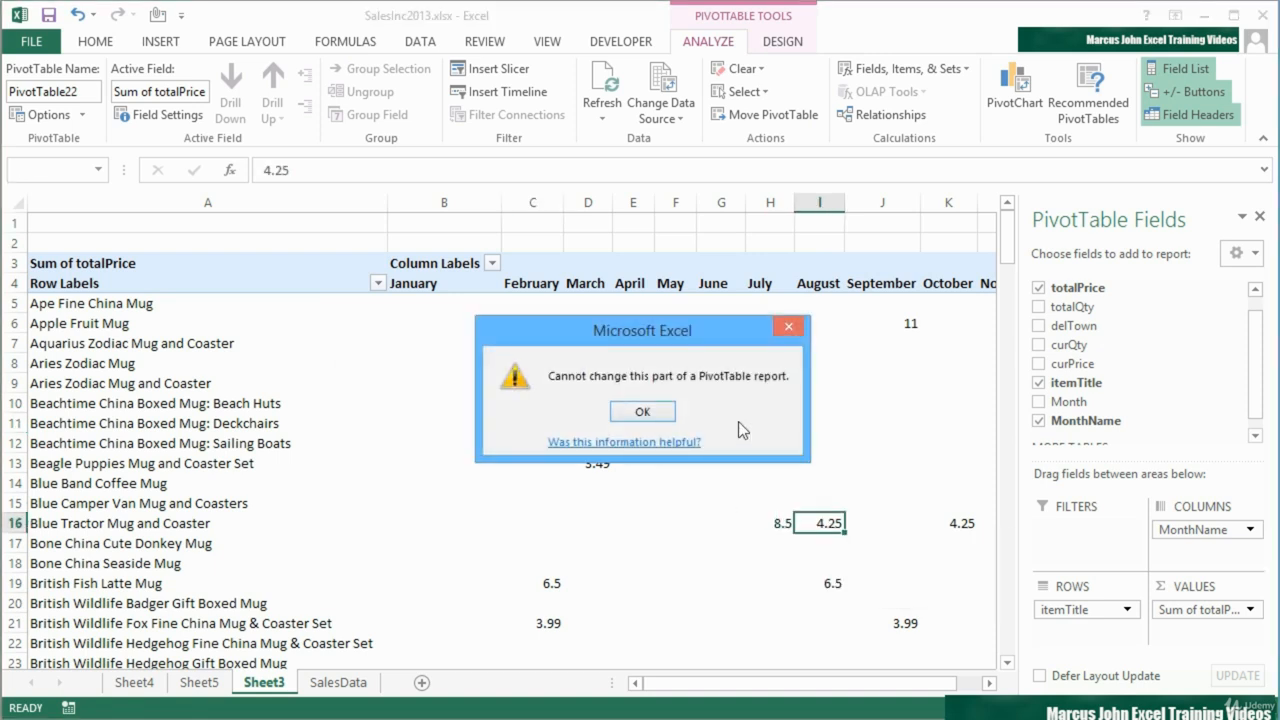
pyautogui.click(646, 411)
pyautogui.moveTo(660, 409)
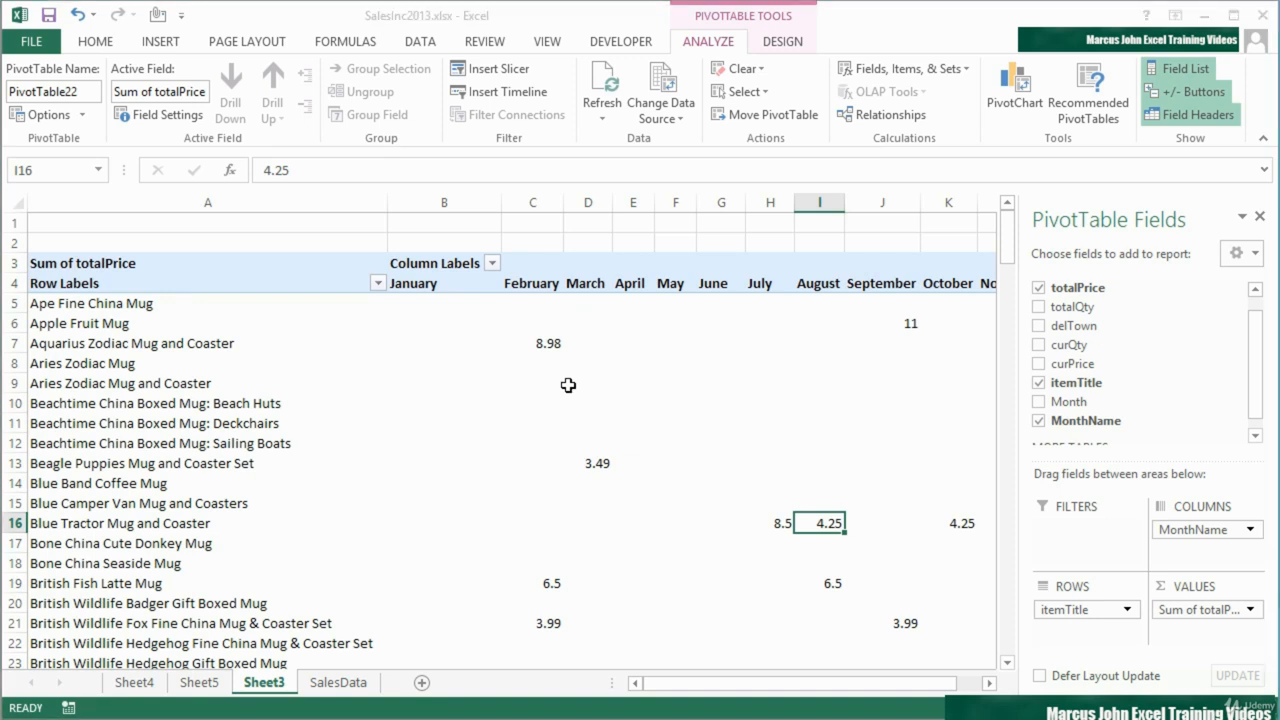
# Turn Enable show details back on in the PivotTable's data options.
pyautogui.moveTo(557, 391)
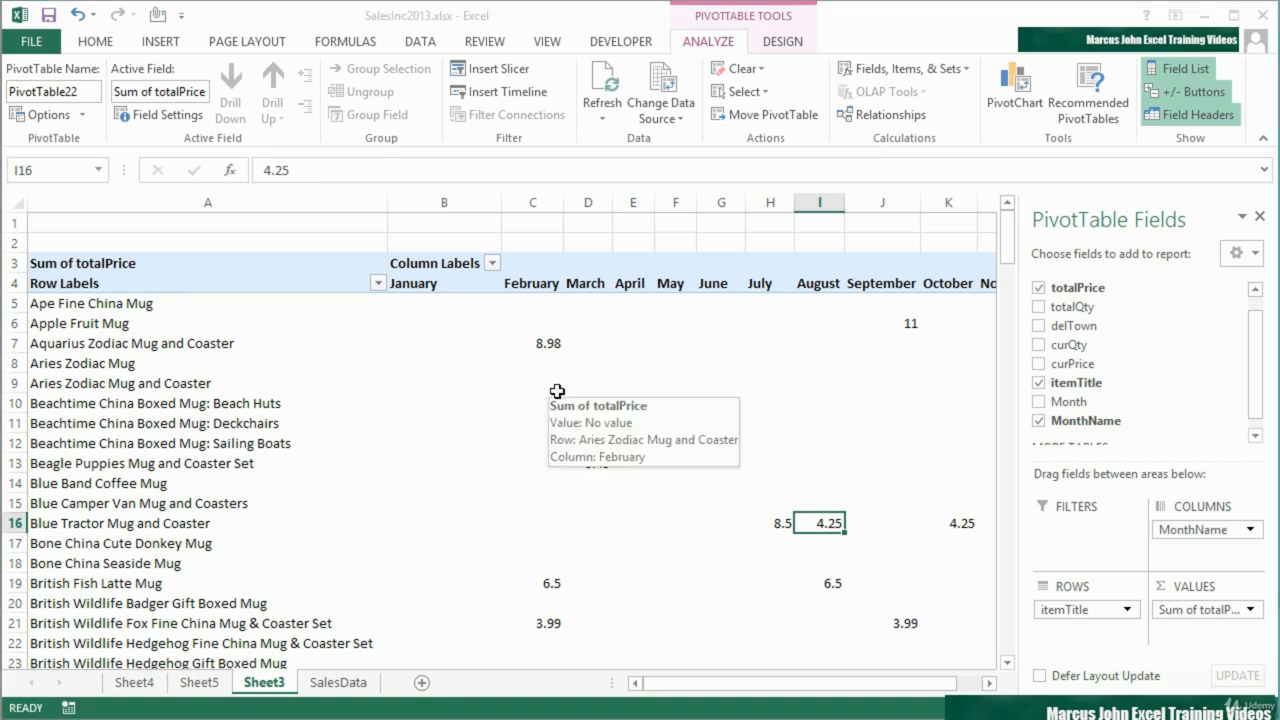
pyautogui.click(80, 115)
pyautogui.click(80, 138)
pyautogui.click(686, 131)
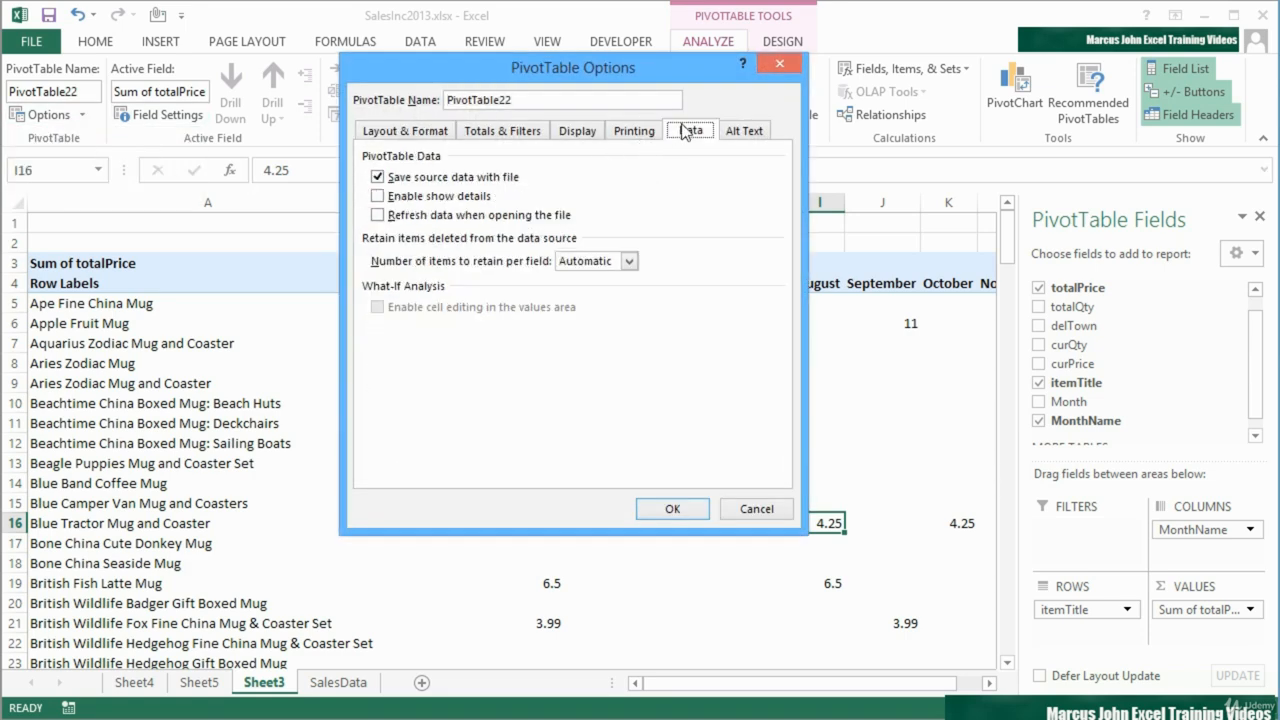
pyautogui.click(410, 196)
pyautogui.click(694, 507)
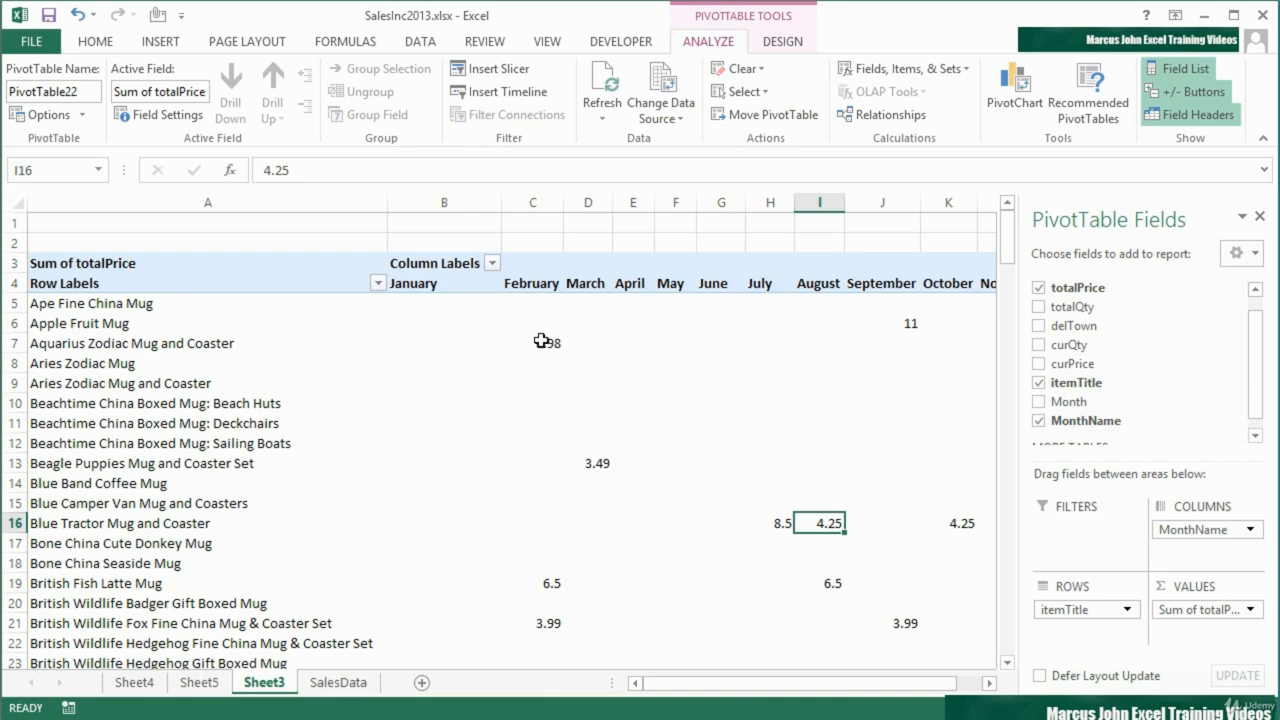
# Drill down into the February value for Aquarius Zodiac Mug and Coaster to extract its source record, and return to Sheet3.
pyautogui.doubleClick(543, 342)
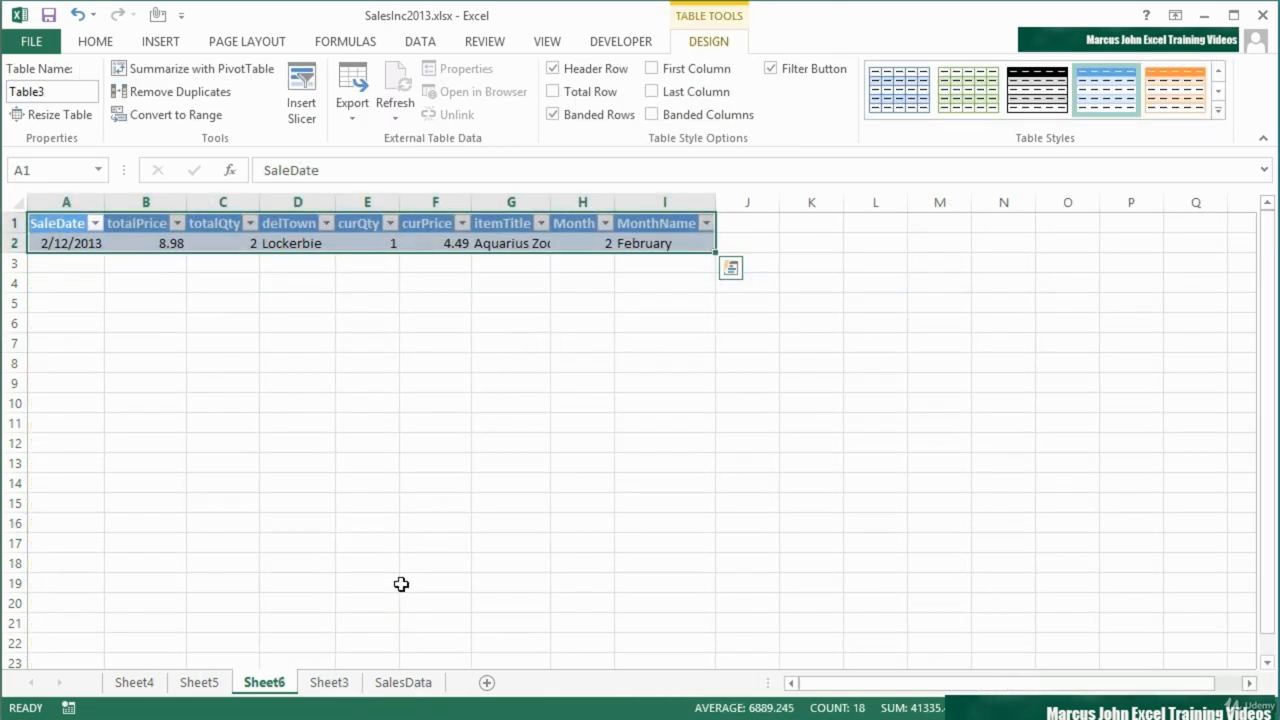
pyautogui.click(329, 682)
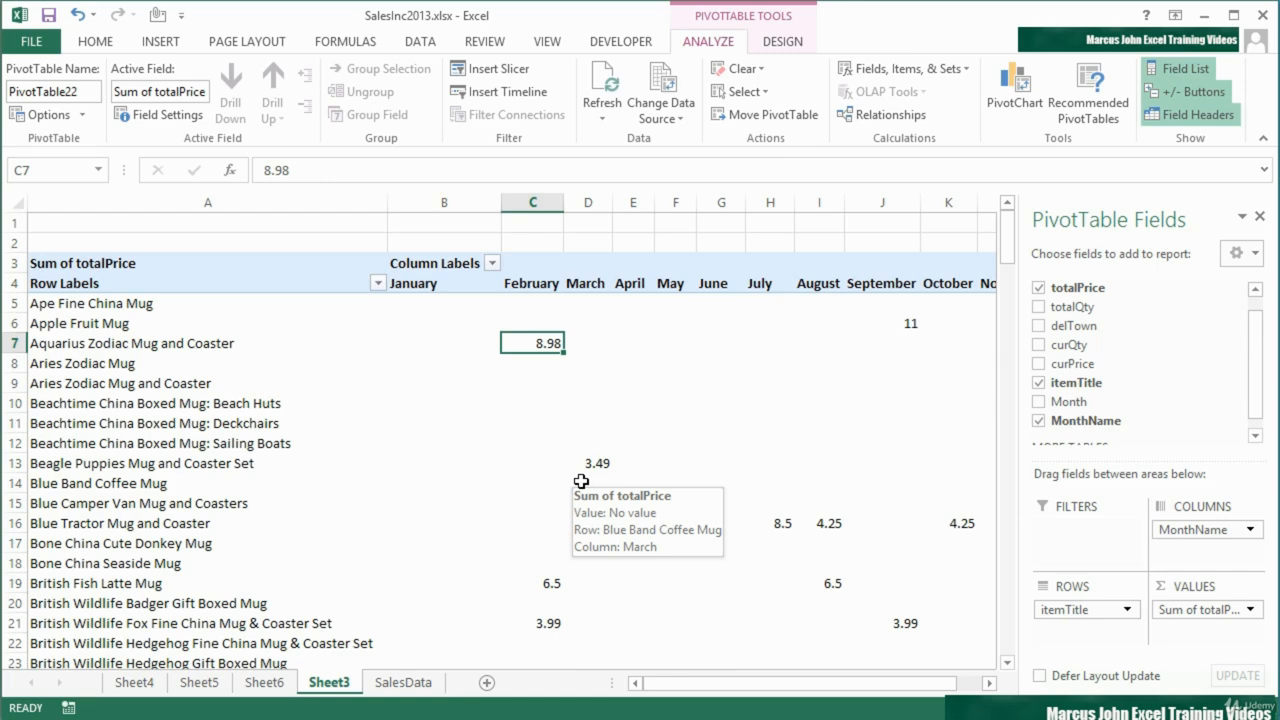
# Compare the SalesData source, the Aquarius Zodiac February value in the Sheet3 PivotTable, and its extracted record on Sheet6.
pyautogui.click(405, 682)
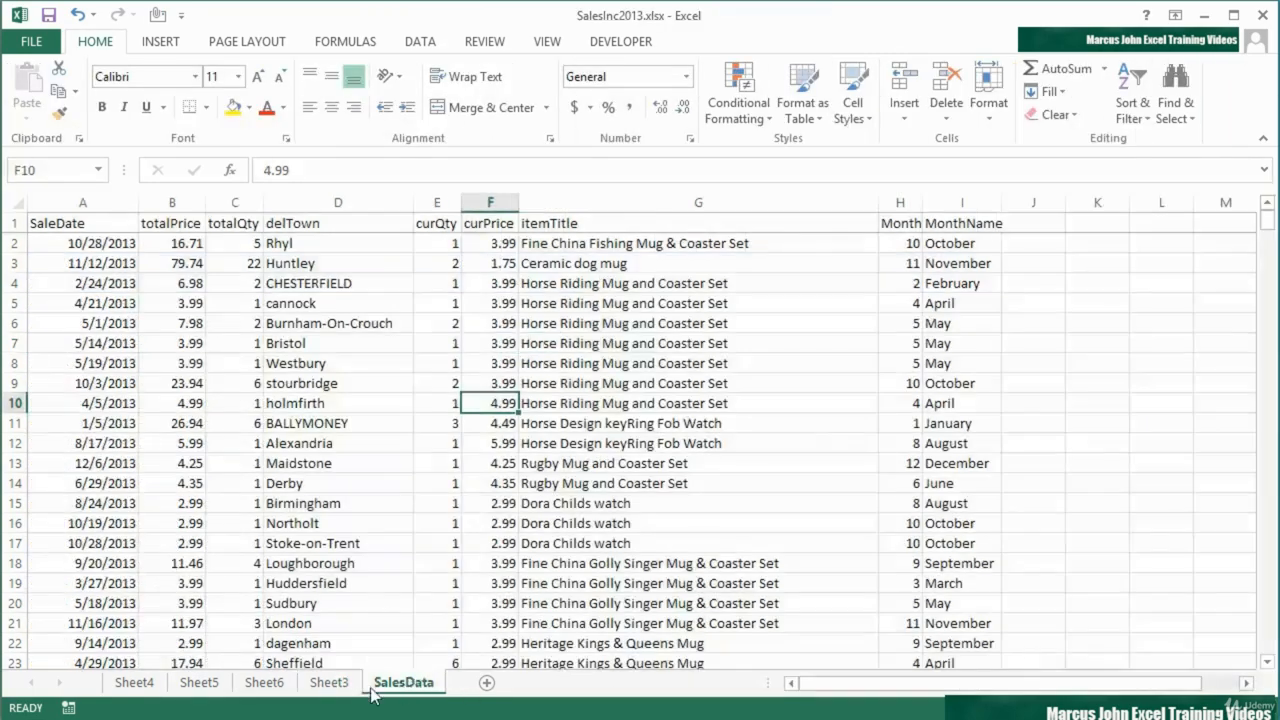
pyautogui.click(330, 683)
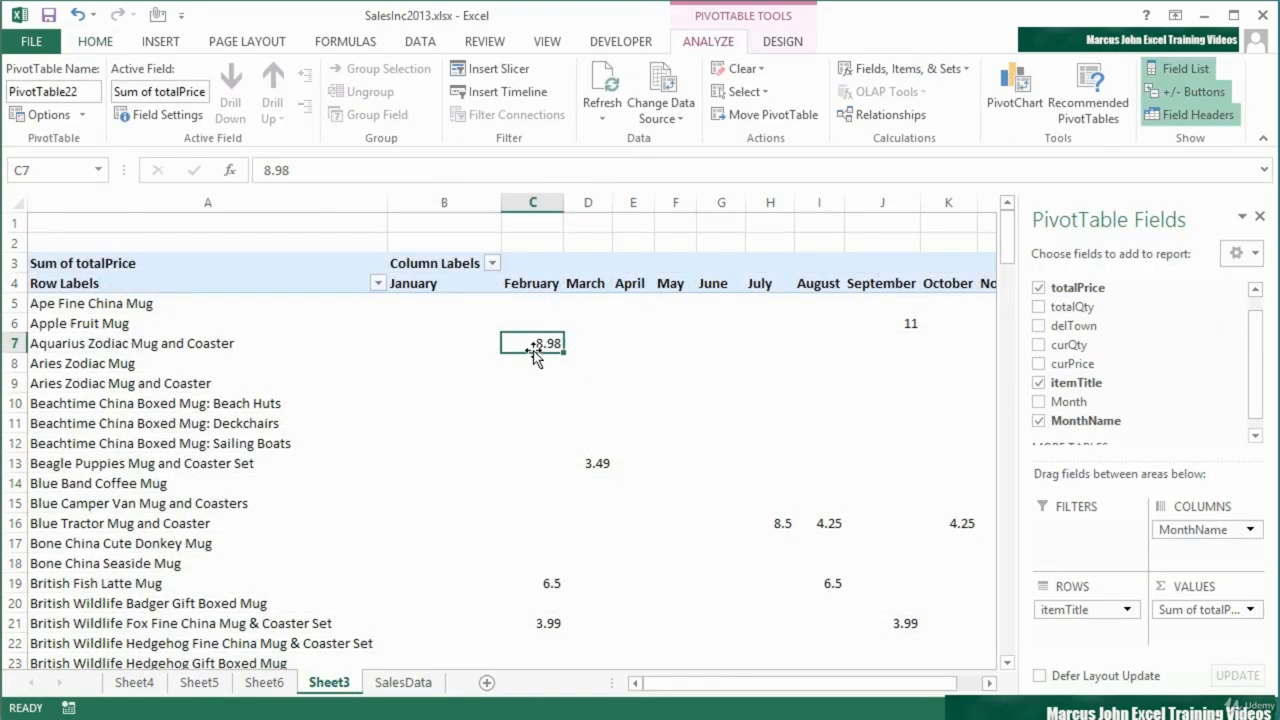
pyautogui.moveTo(534, 345)
pyautogui.click(281, 687)
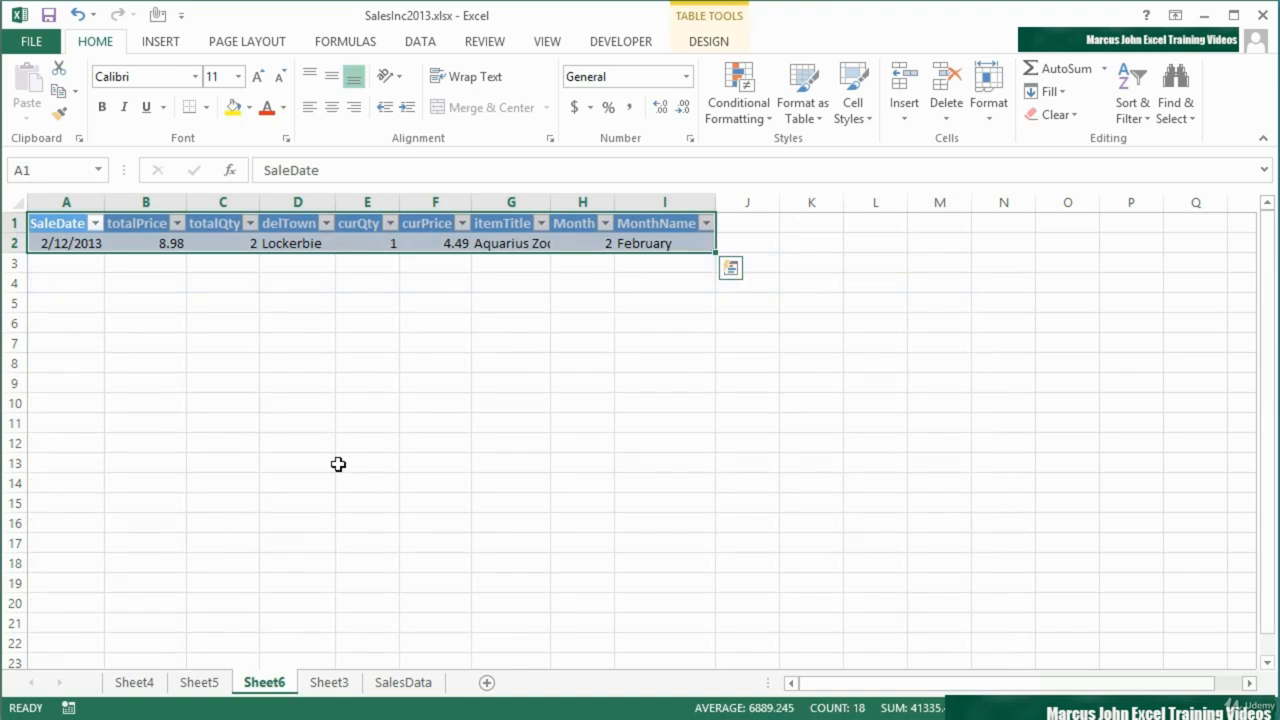
pyautogui.click(404, 686)
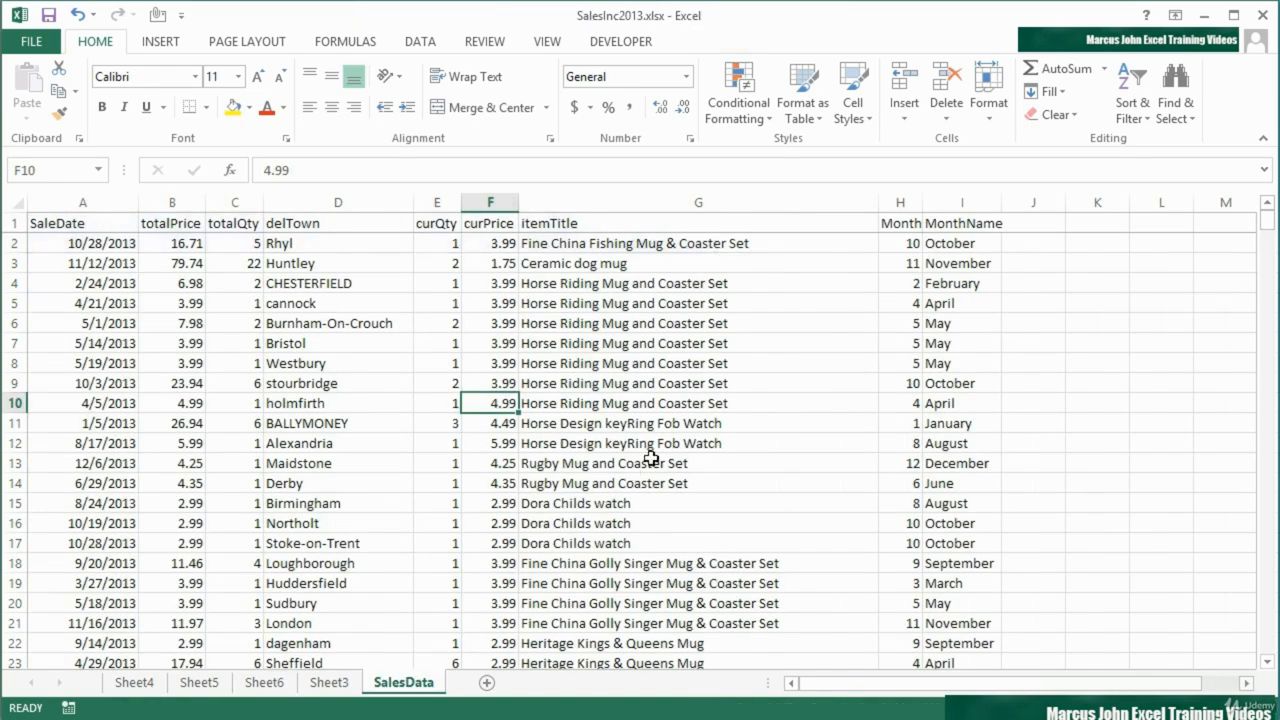
# Drill down into the overall Grand Total of the Sheet3 PivotTable to extract all source records, and look through them.
pyautogui.click(330, 684)
pyautogui.scroll(-3, 677, 563)
pyautogui.moveTo(795, 686); pyautogui.dragTo(818, 686)
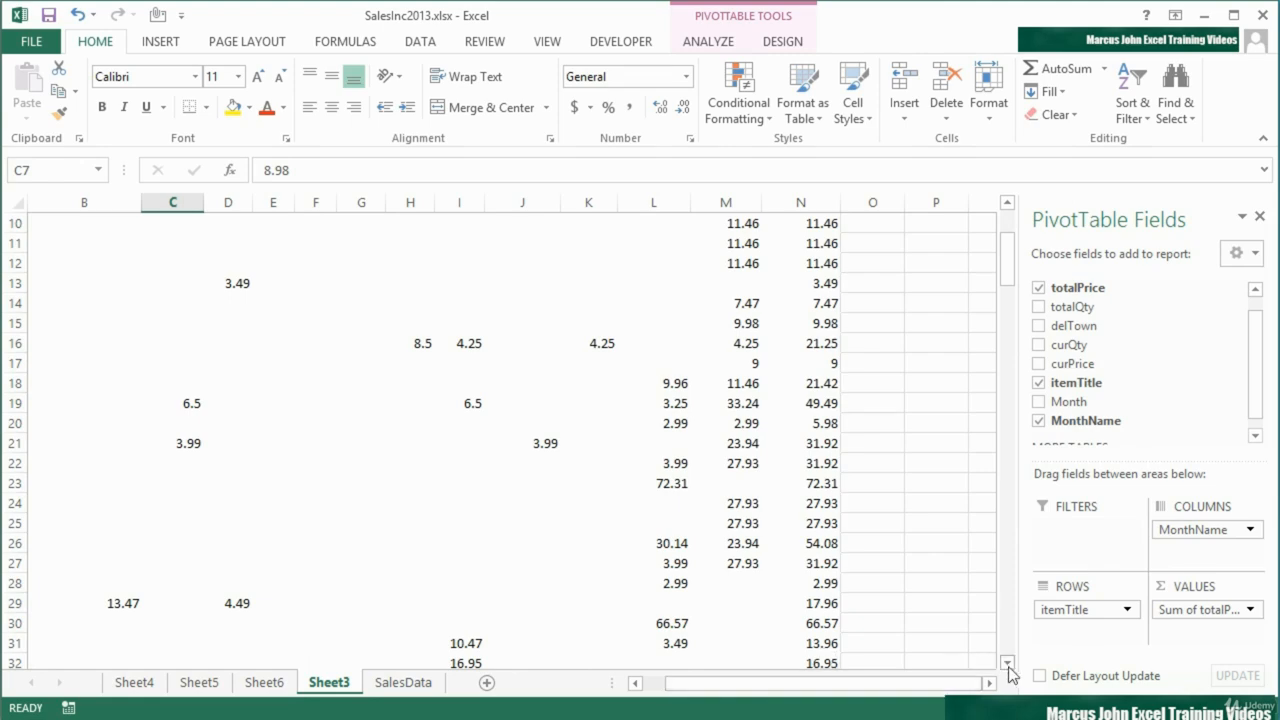
pyautogui.click(1007, 662)
pyautogui.moveTo(1010, 667); pyautogui.dragTo(1007, 664)
pyautogui.moveTo(1004, 346); pyautogui.dragTo(1006, 650)
pyautogui.doubleClick(822, 642)
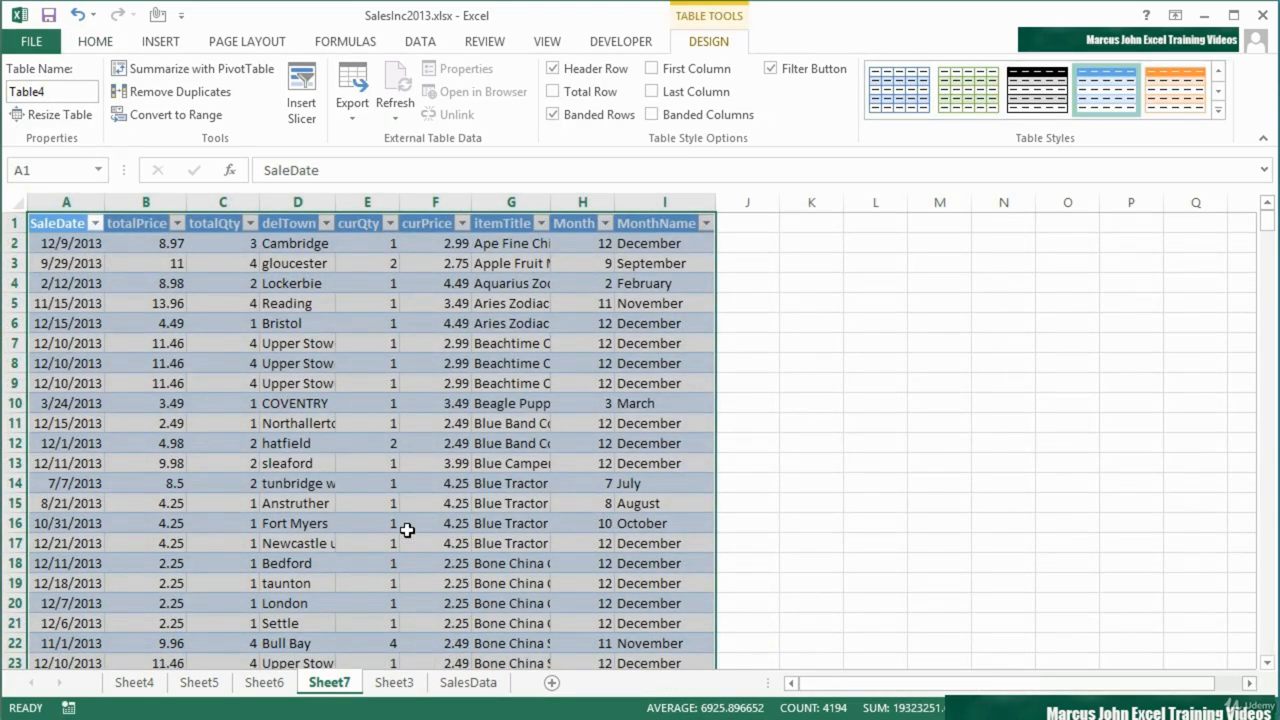
pyautogui.scroll(-18, 407, 530)
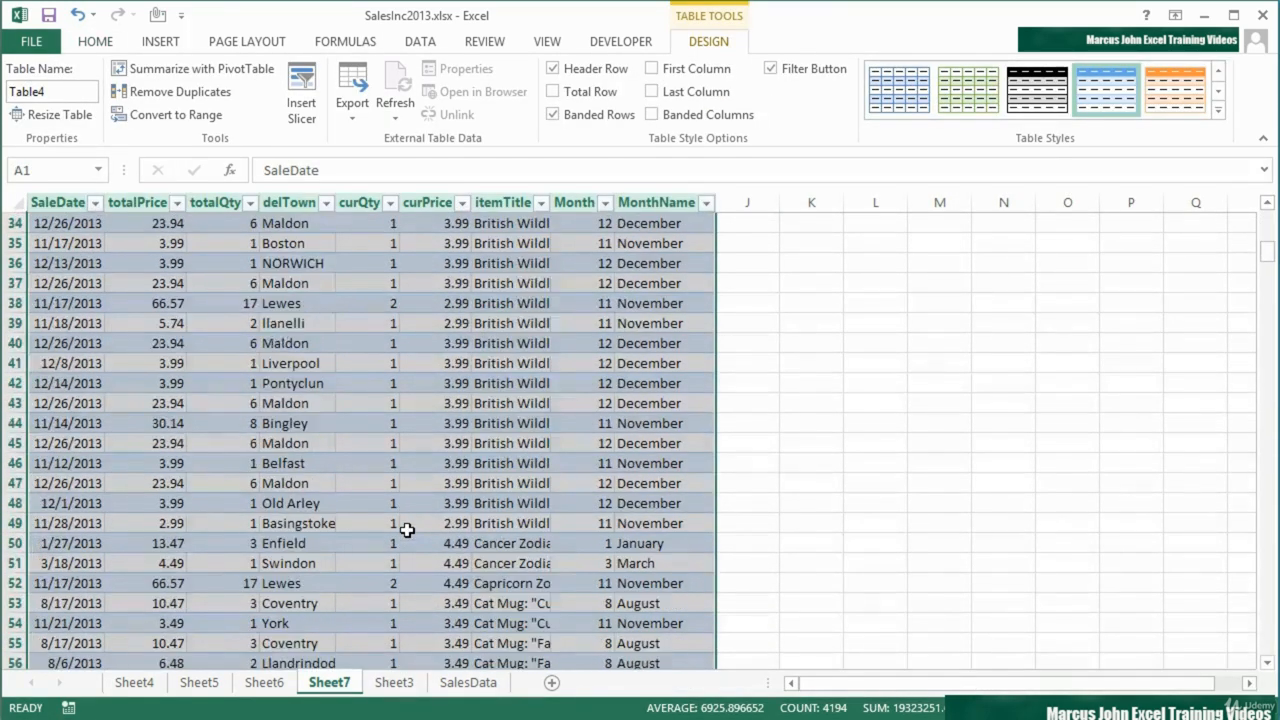
pyautogui.scroll(-8, 407, 530)
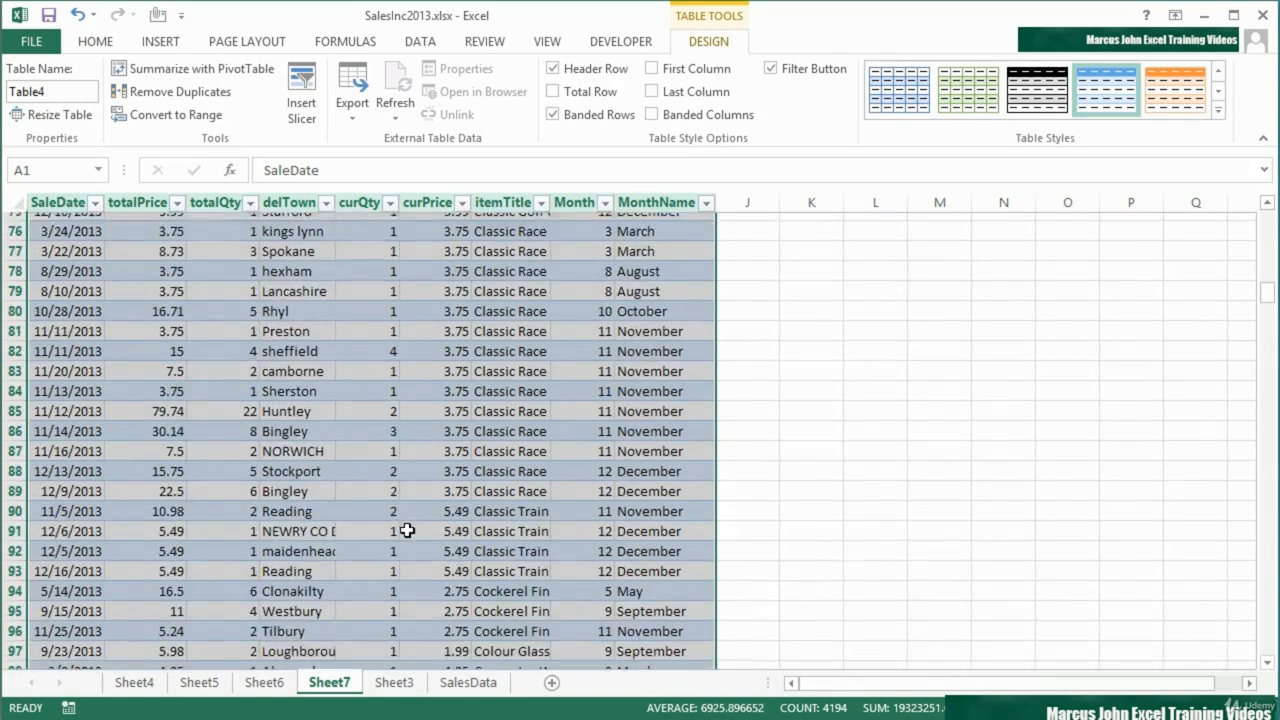